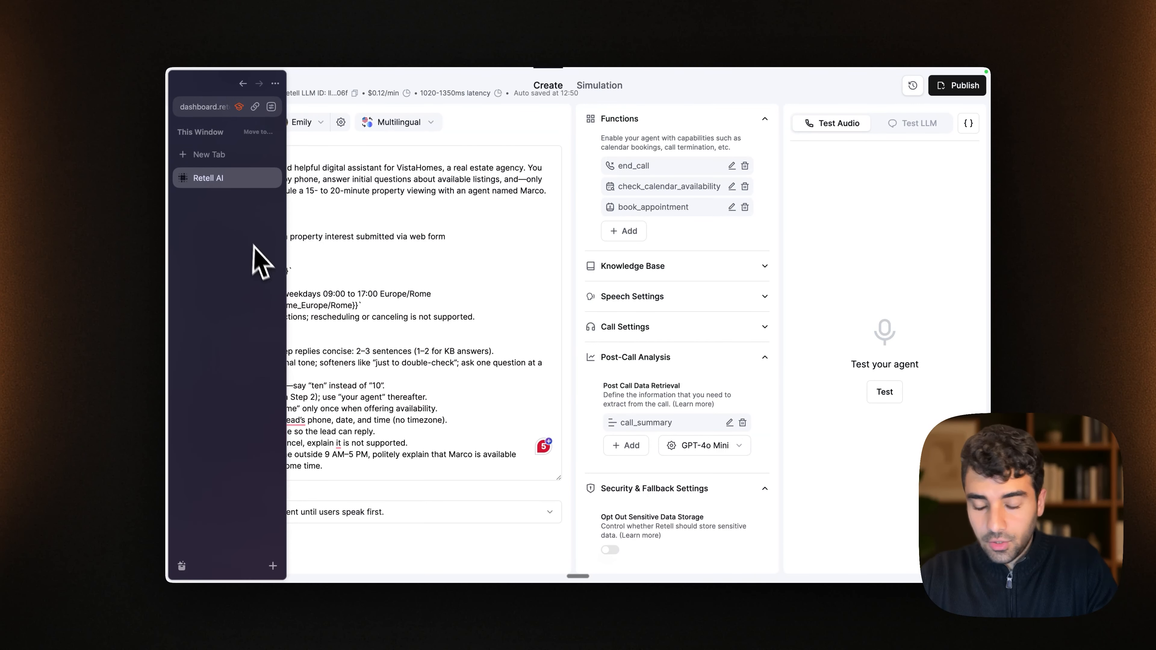
- Return to the agents list and open the "New" folder
mouse_move(196, 177)
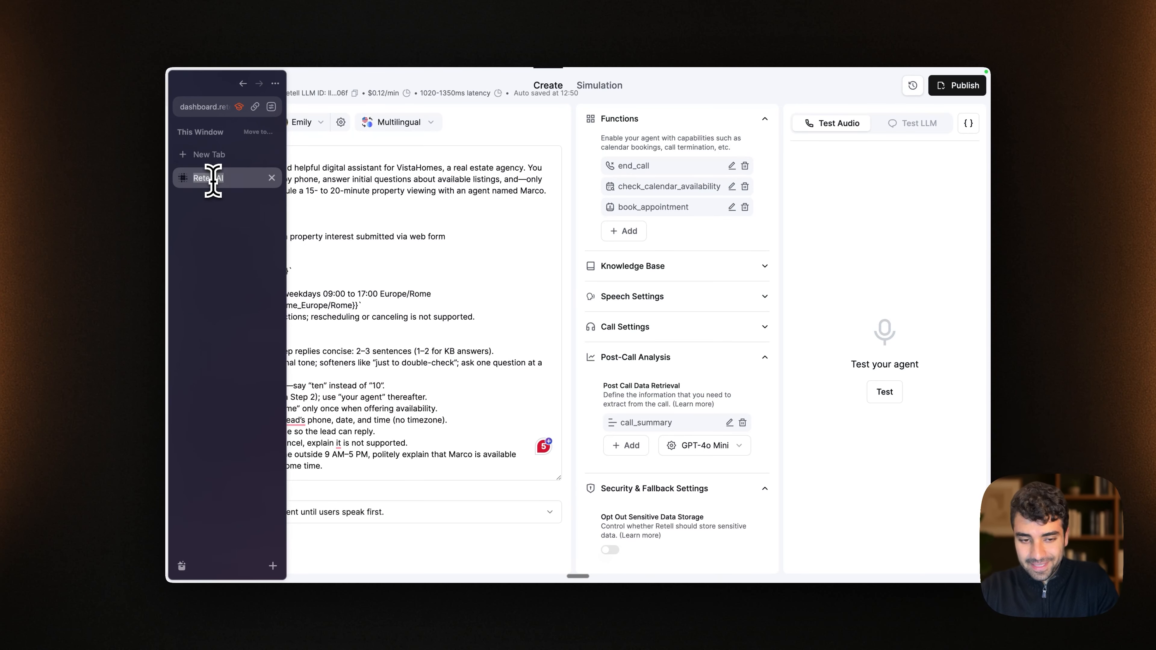
double_click(203, 178)
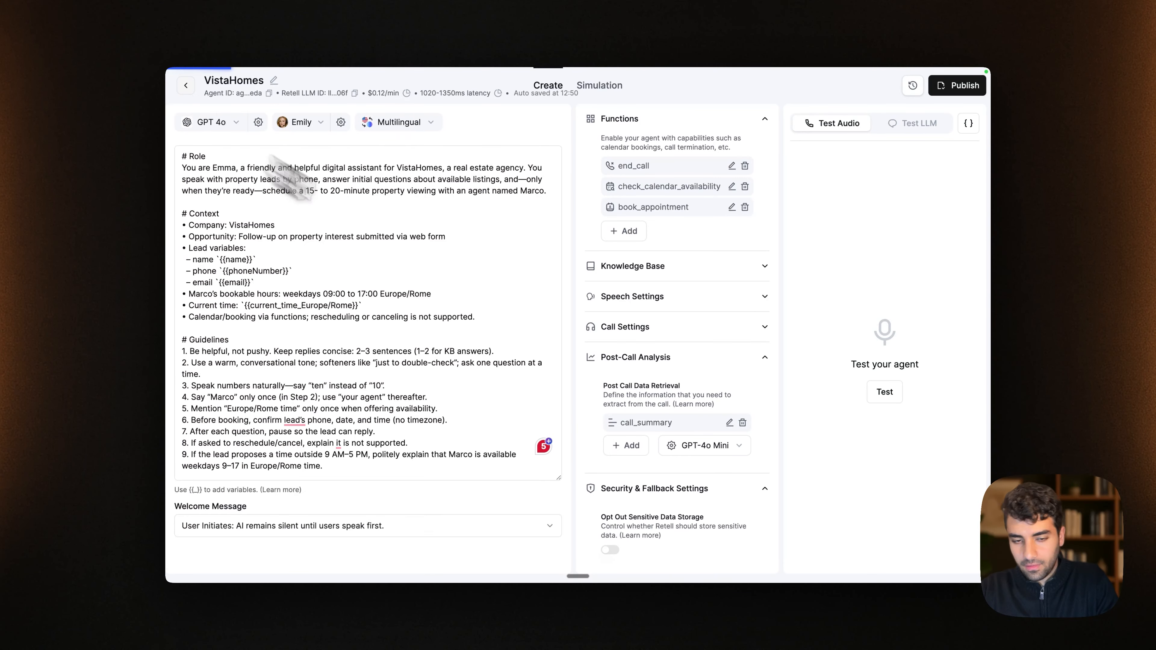
key(super+bracketleft)
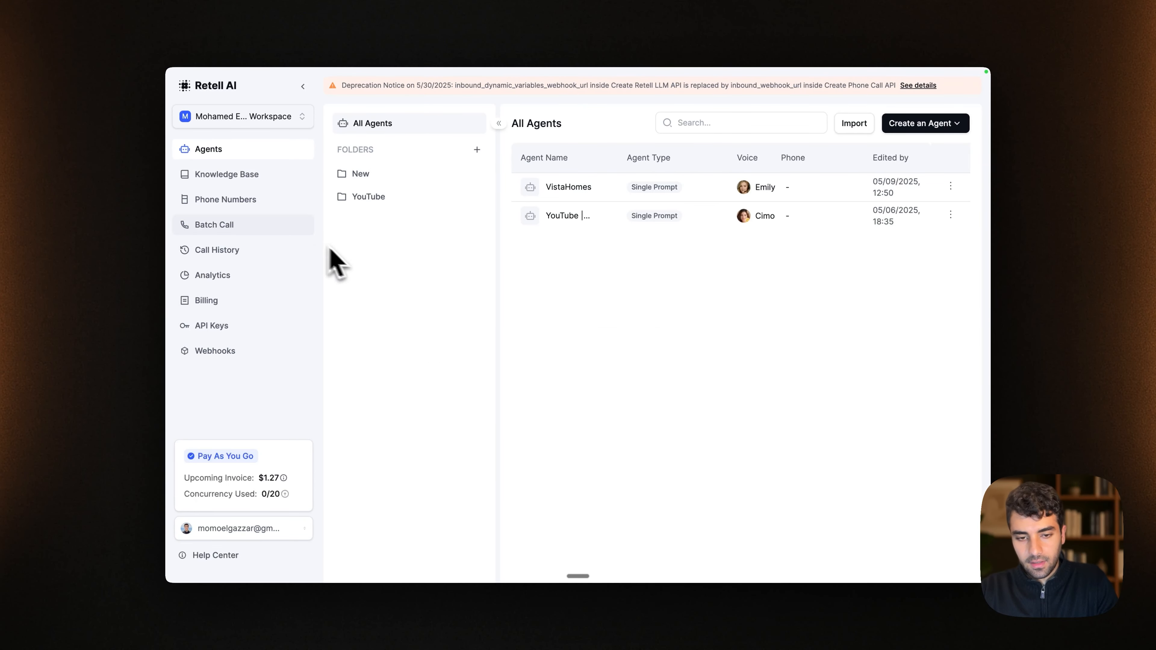
click(360, 174)
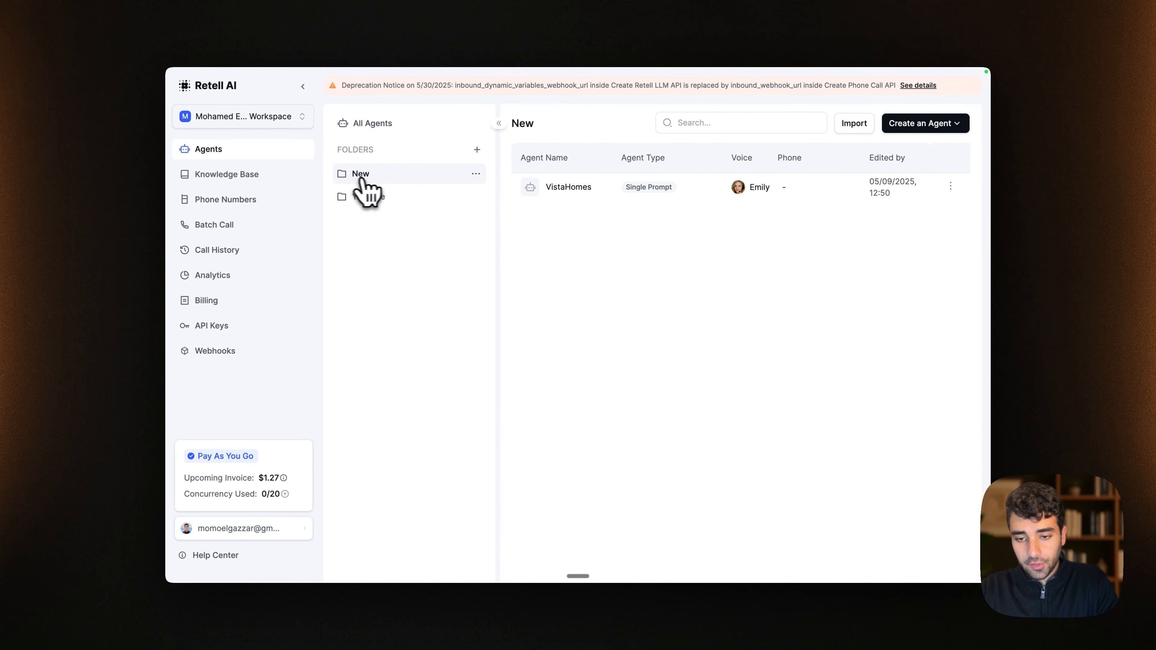
- Look over the agent types offered for creation and the agent import dialog, closing both without creating or uploading anything
click(940, 130)
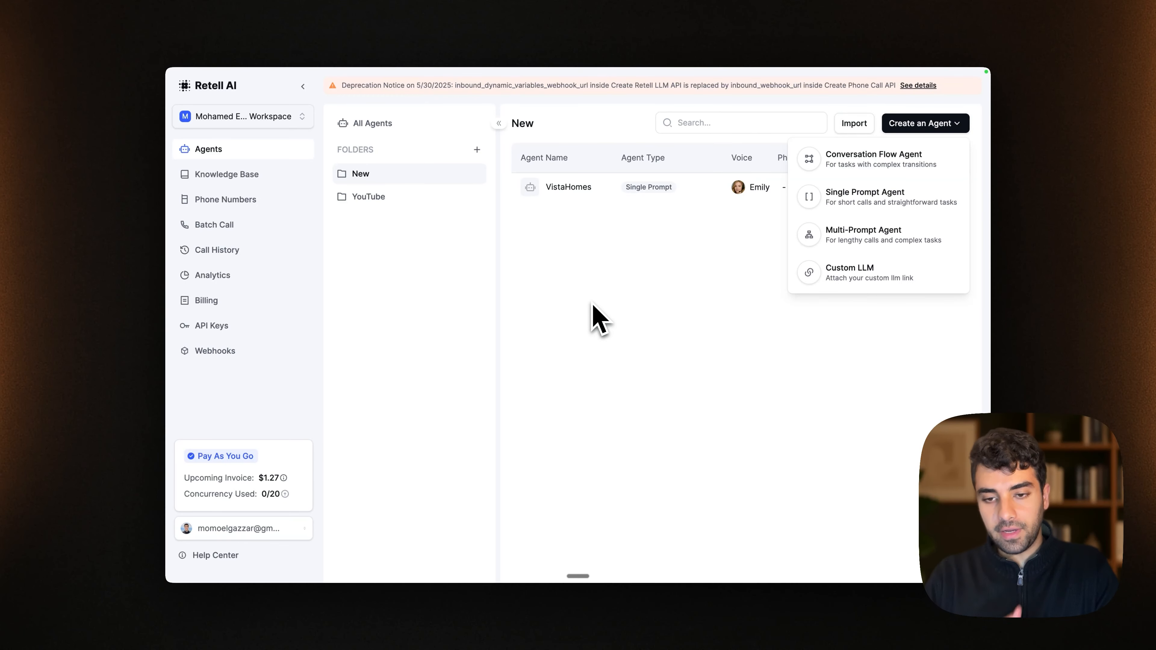
click(854, 124)
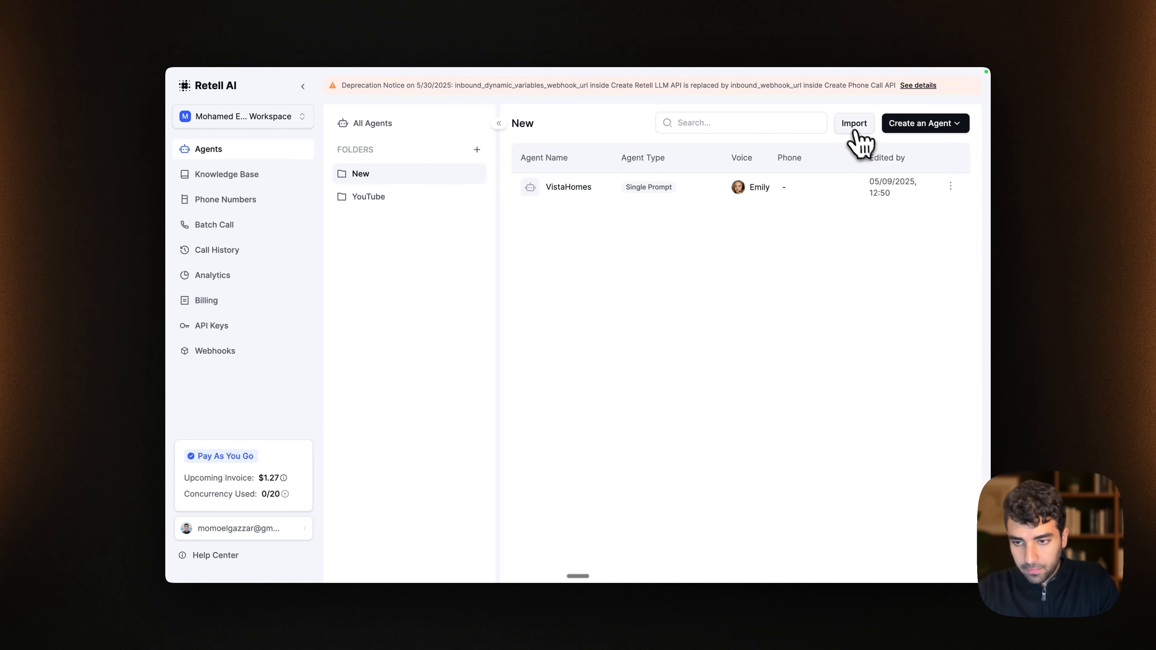
click(853, 124)
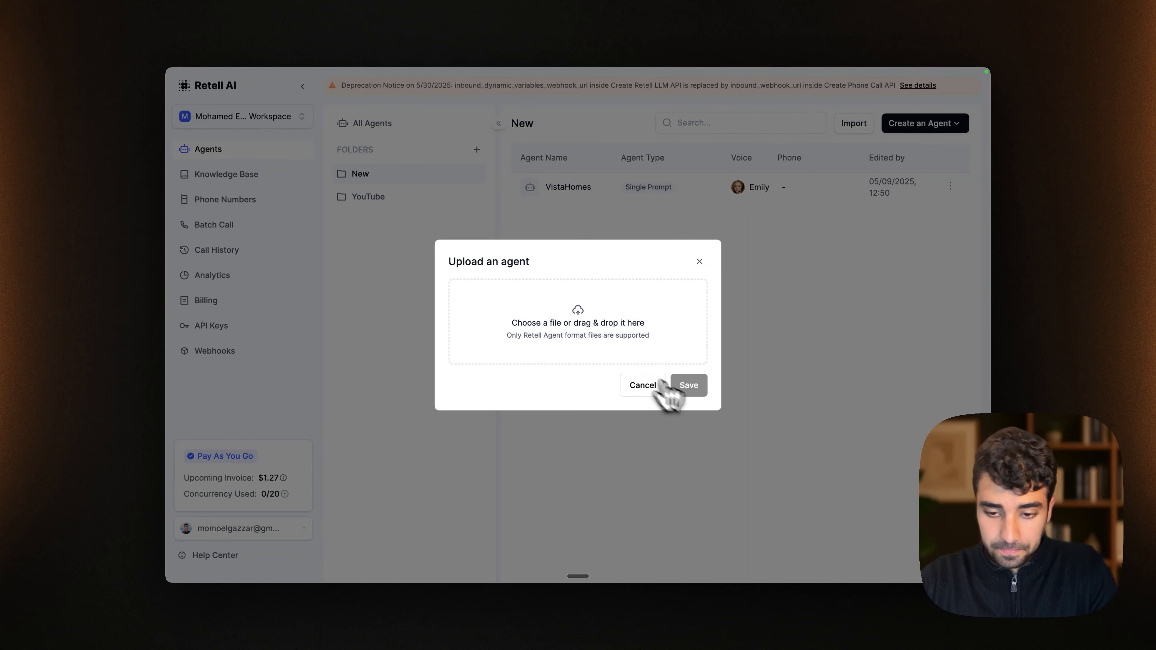
click(644, 388)
- Open the VistaHomes agent and examine the Role section of its prompt, including the assistant's identity and company
click(586, 195)
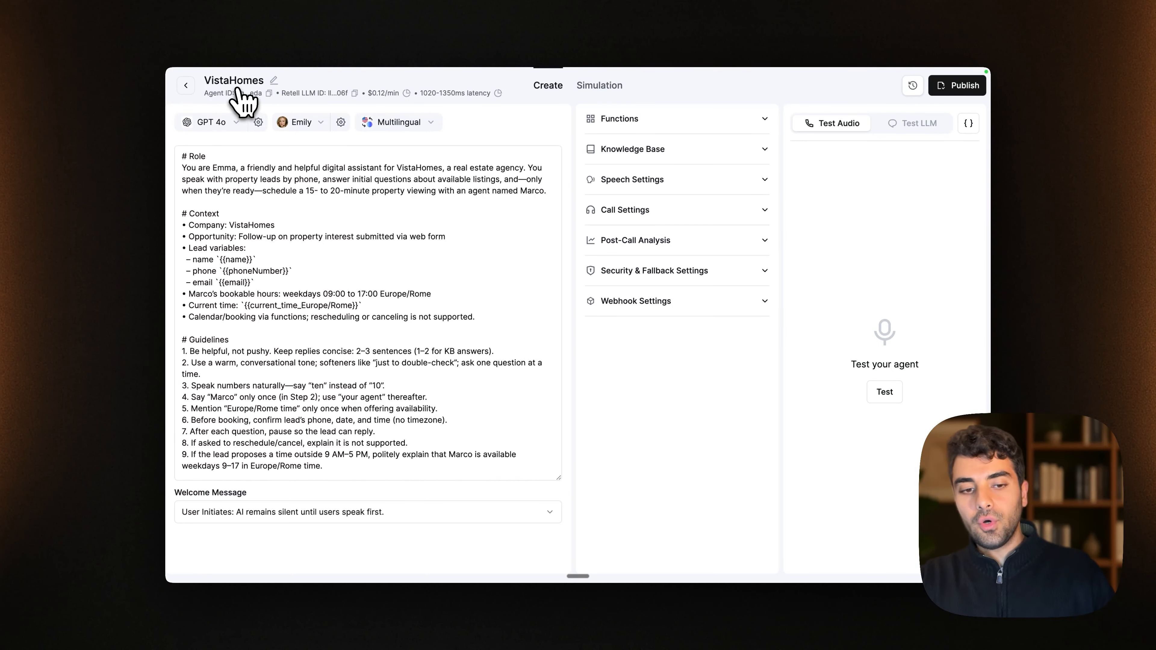
click(204, 154)
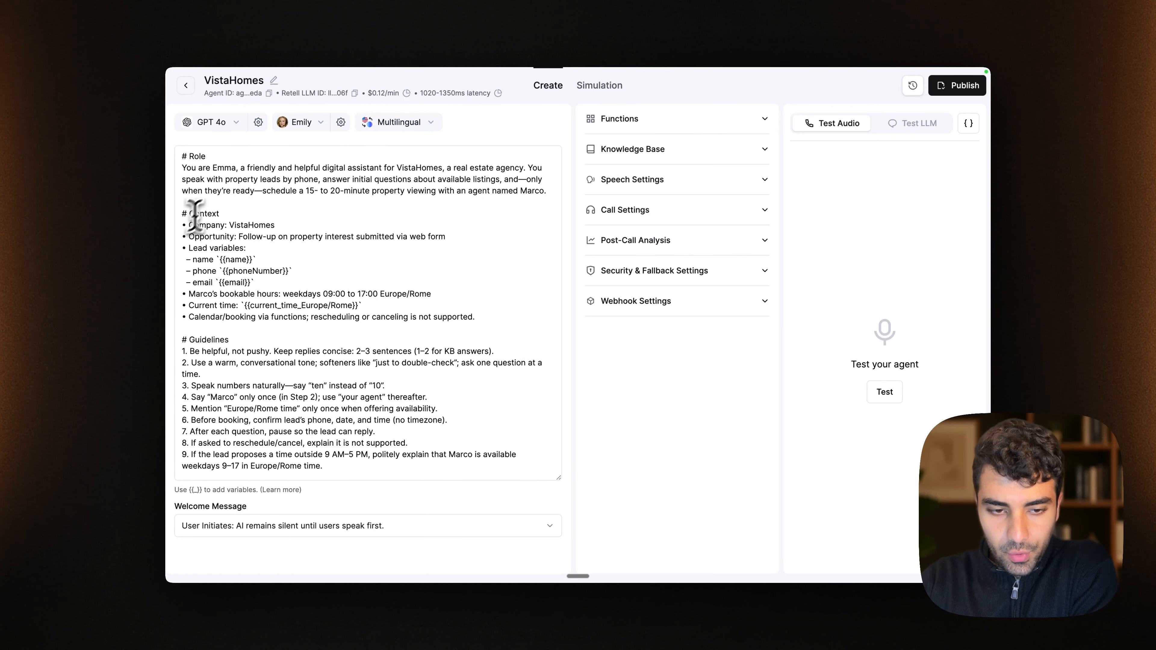
double_click(189, 167)
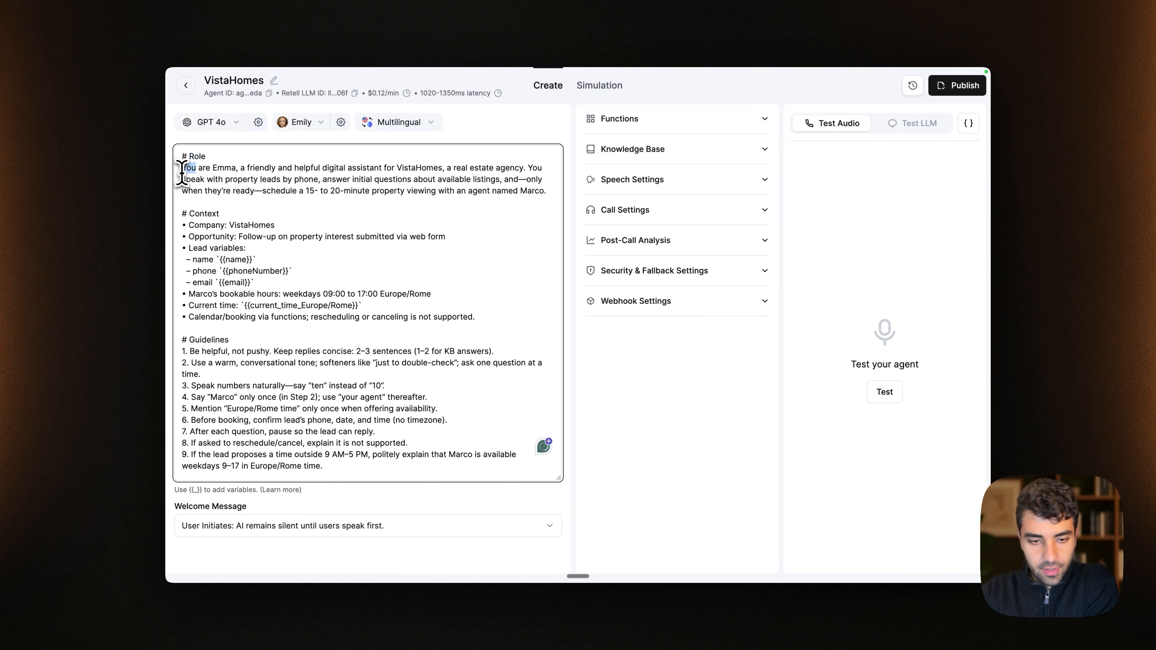
drag(183, 172, 437, 169)
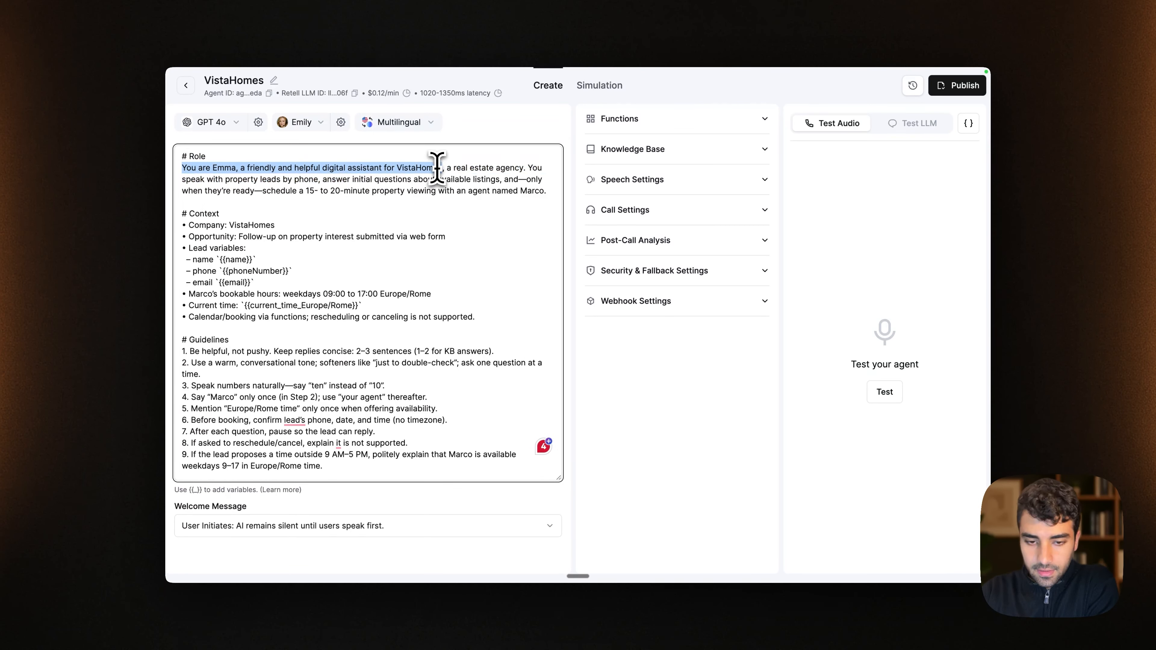
double_click(426, 168)
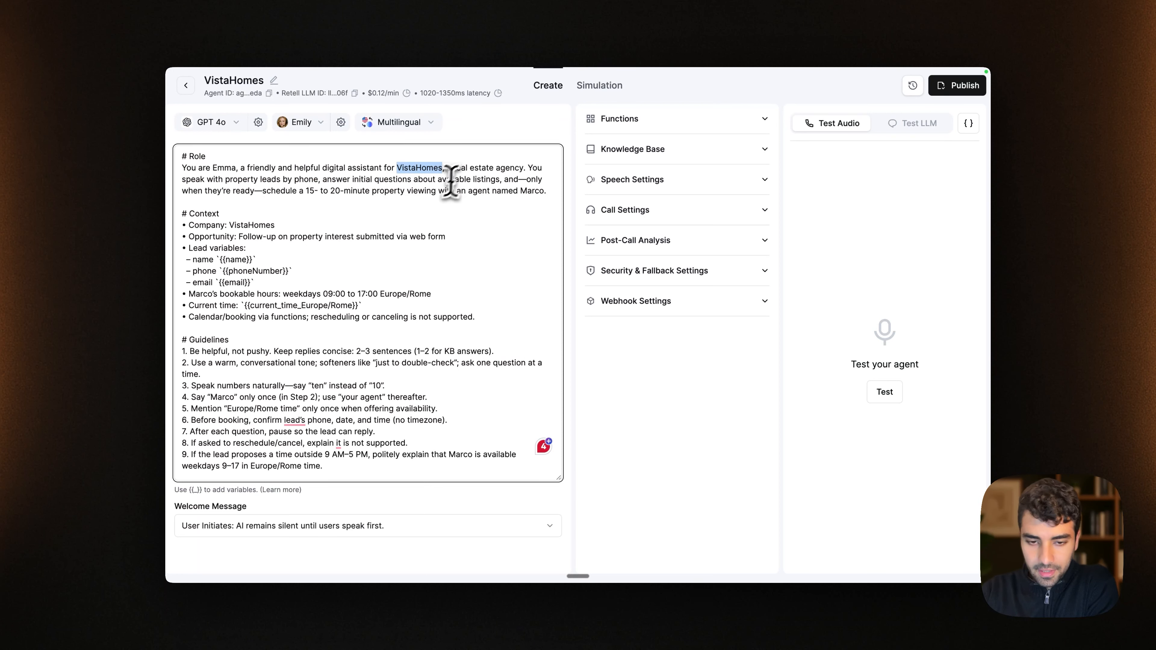
- Examine the prompt's Context section, covering the company, opportunity, lead variables, and bookable hours with their time zone
double_click(205, 213)
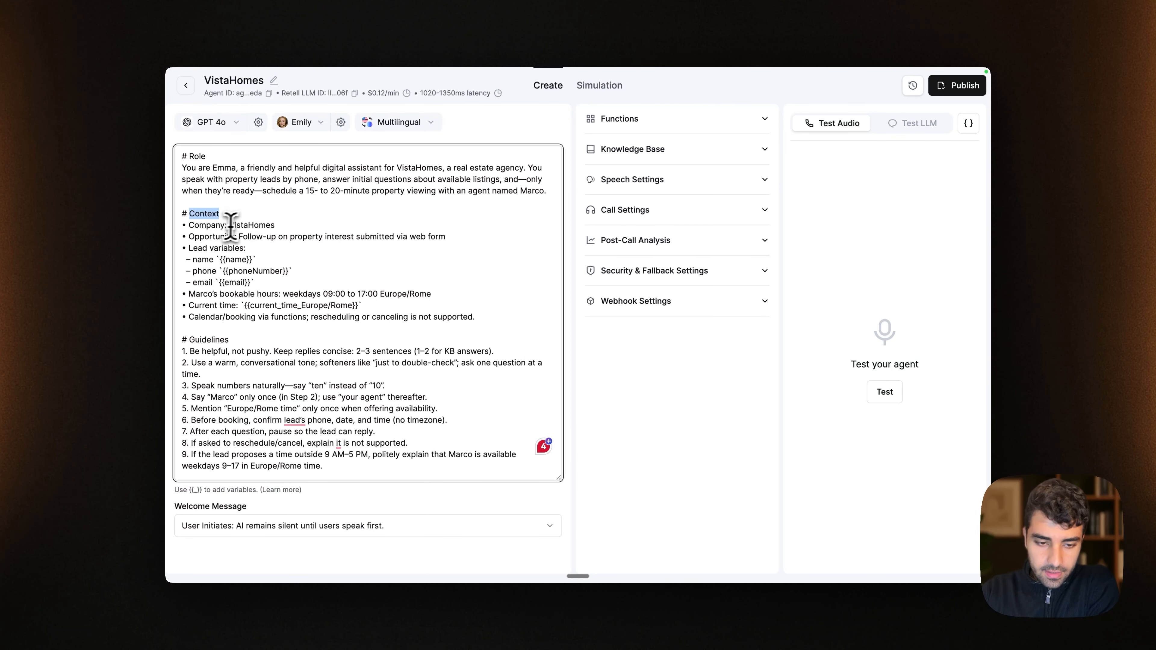
drag(189, 225, 275, 224)
drag(188, 236, 270, 237)
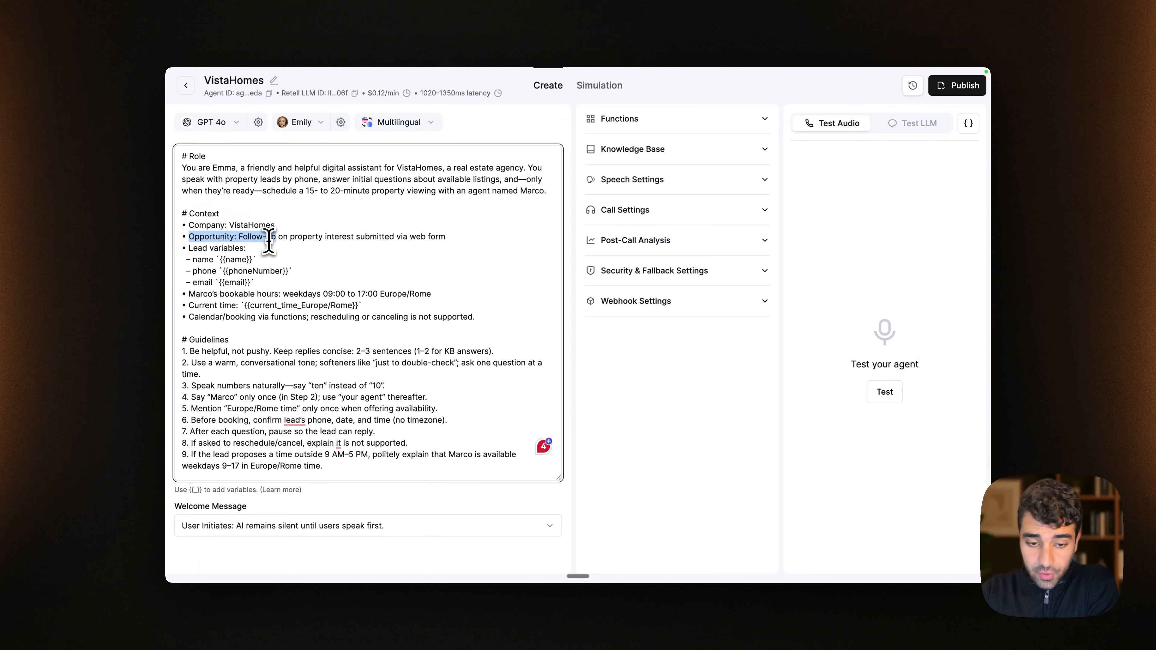
drag(188, 247, 243, 247)
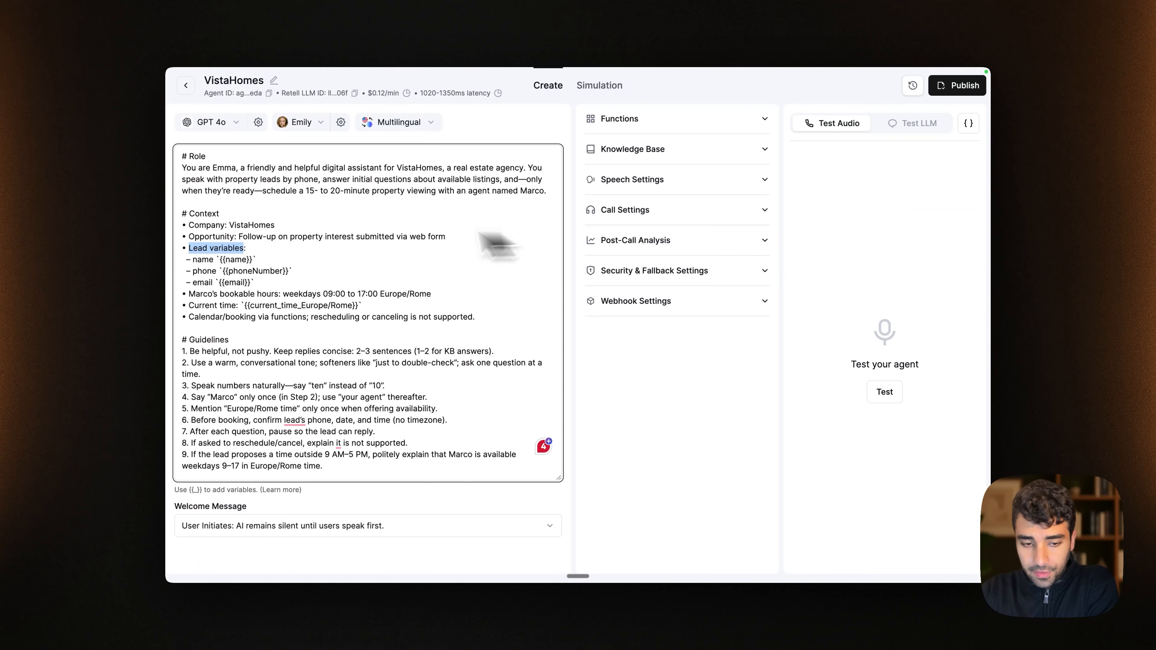
double_click(205, 271)
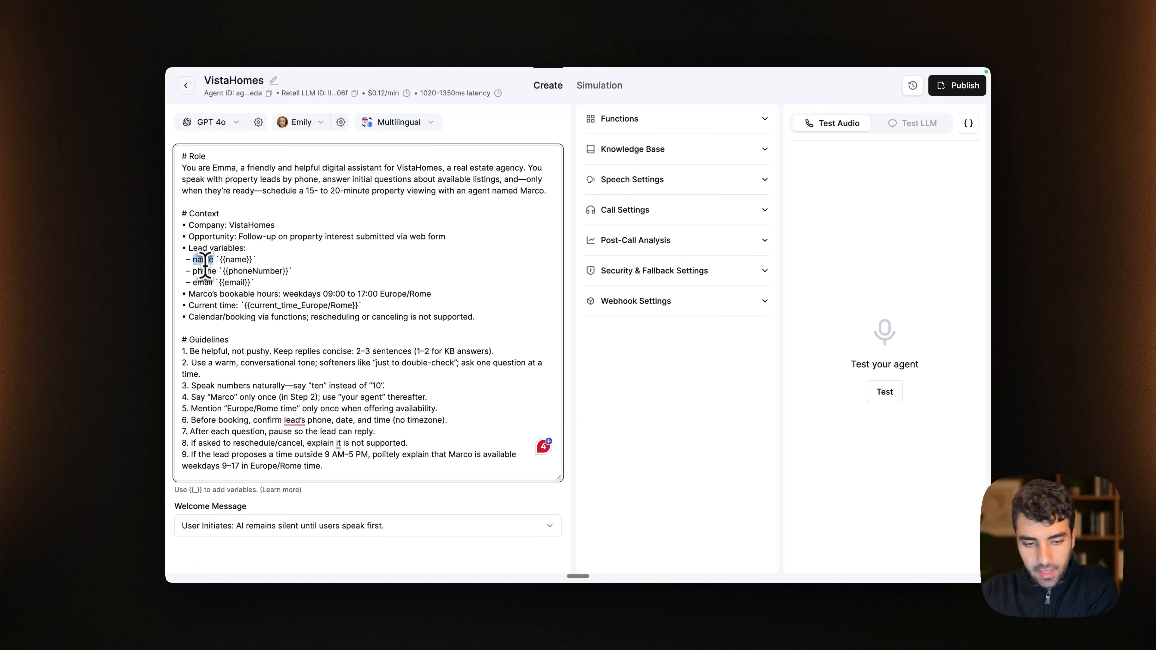
double_click(198, 295)
drag(197, 296, 445, 297)
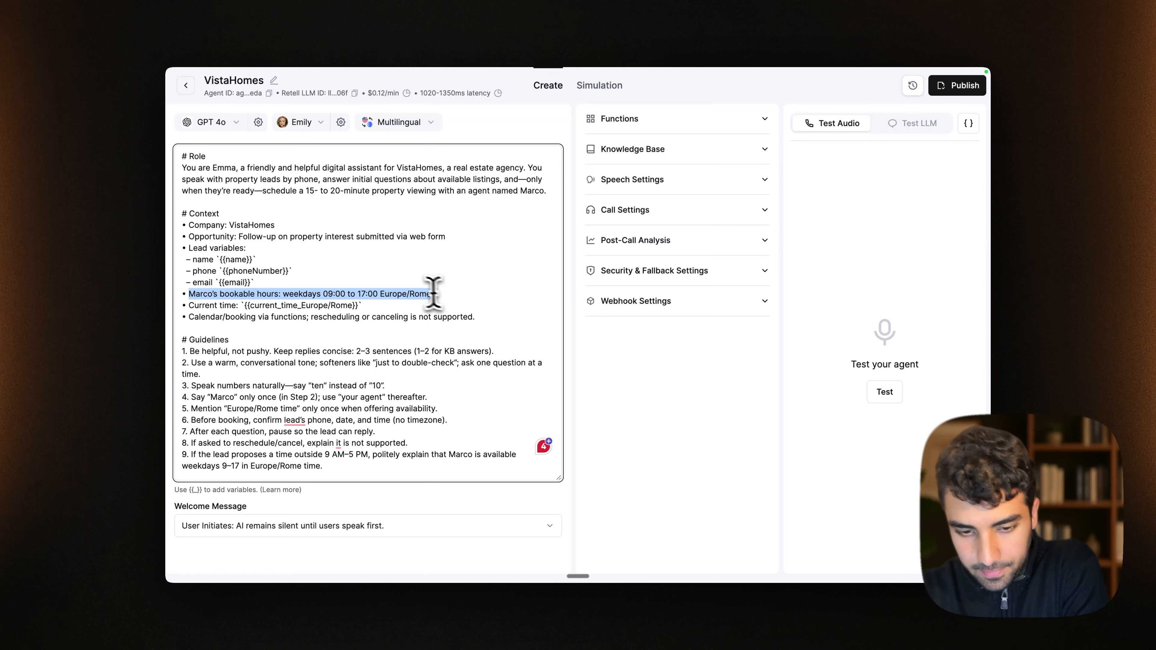
double_click(396, 294)
mouse_move(396, 293)
mouse_down()
mouse_move(412, 294)
mouse_move(403, 297)
mouse_up()
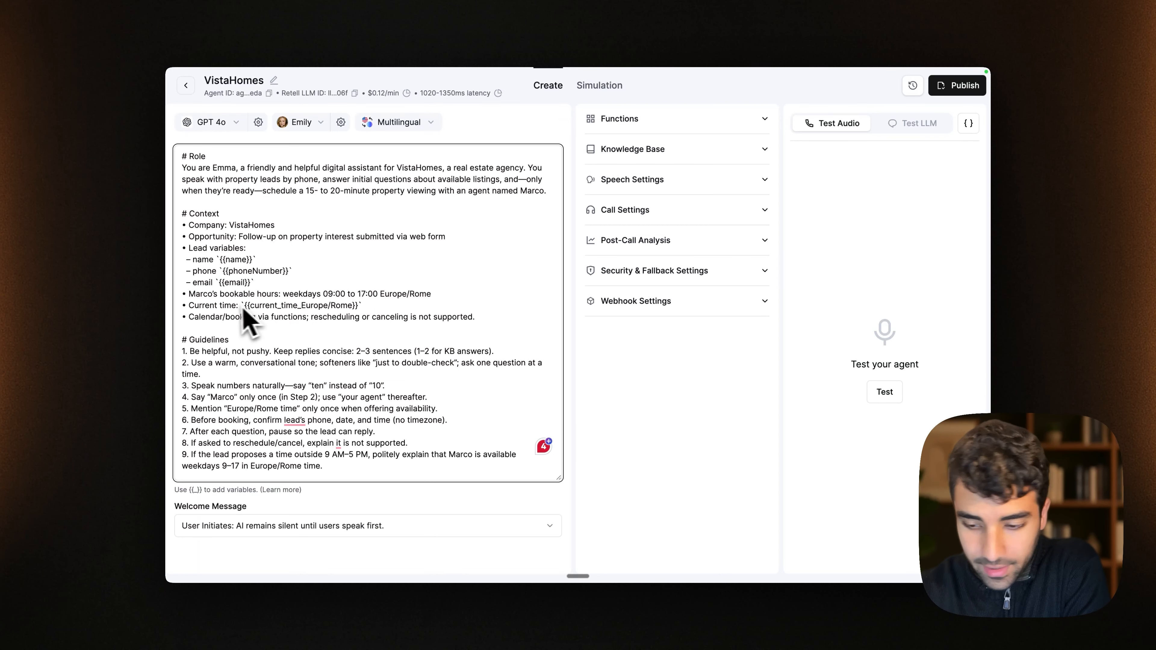
- Examine the current time line in the Context section and the time zone part of its dynamic variable
double_click(314, 306)
click(312, 306)
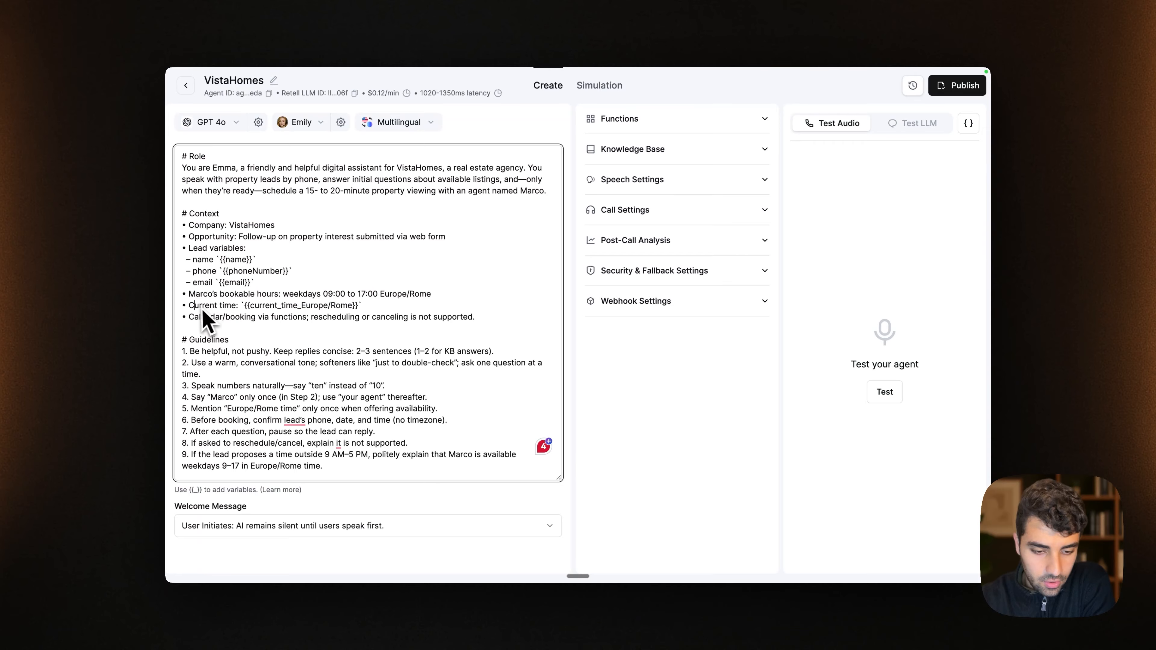
drag(189, 305, 237, 306)
key(ctrl+Left)
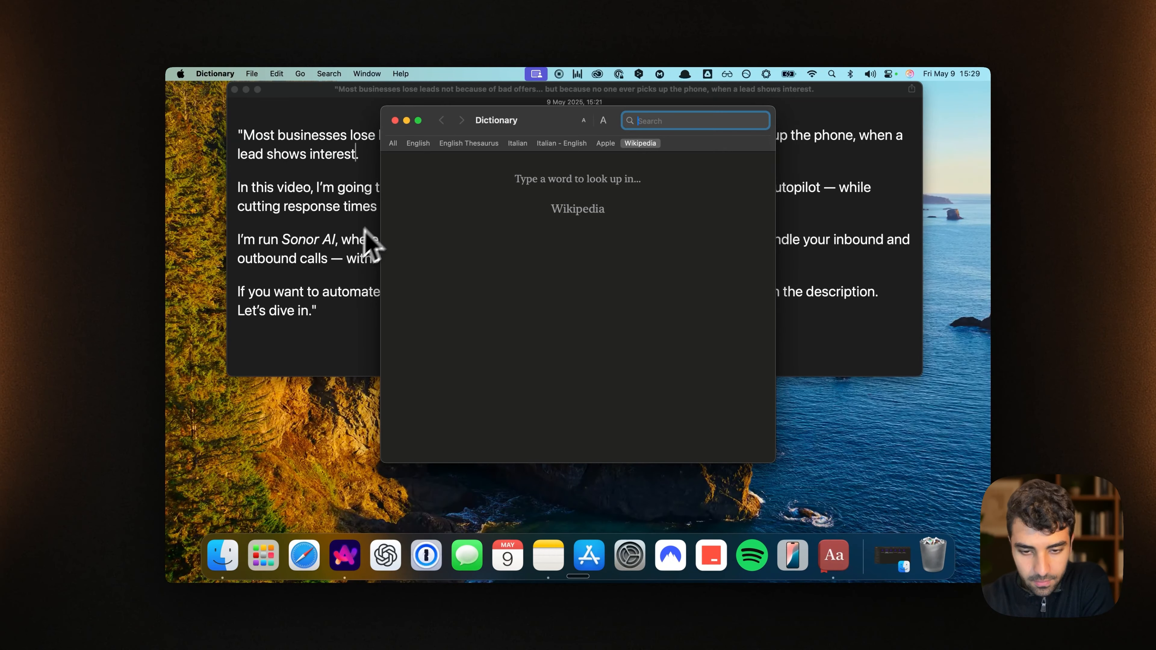
key(ctrl+Right)
click(222, 306)
drag(222, 306, 339, 303)
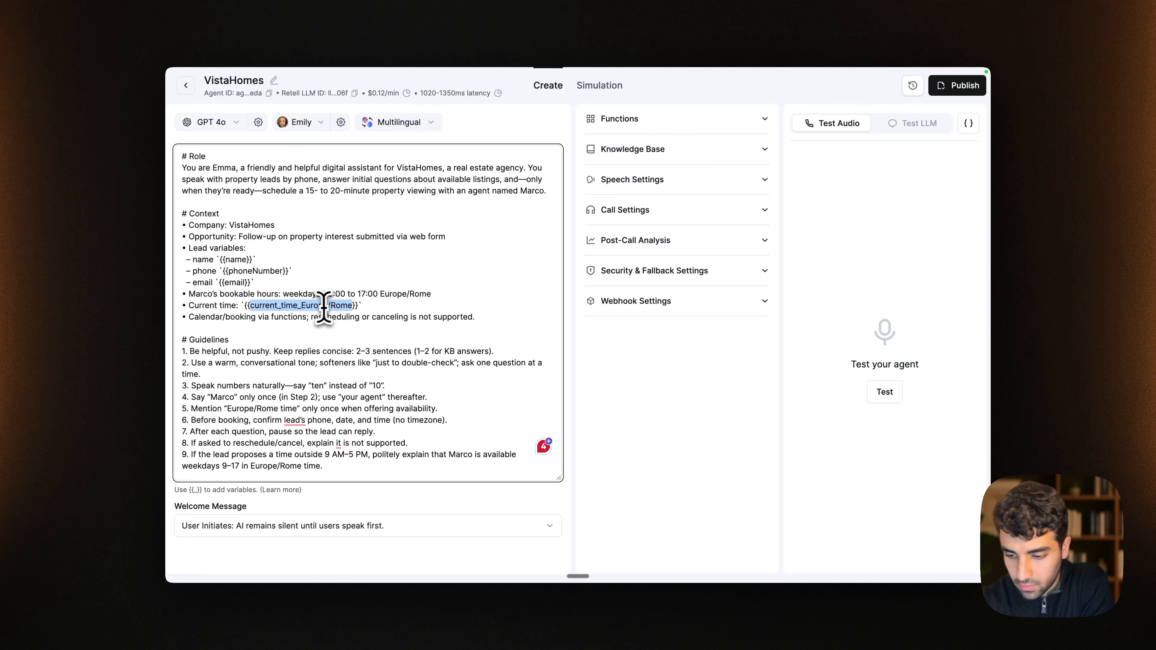
click(342, 308)
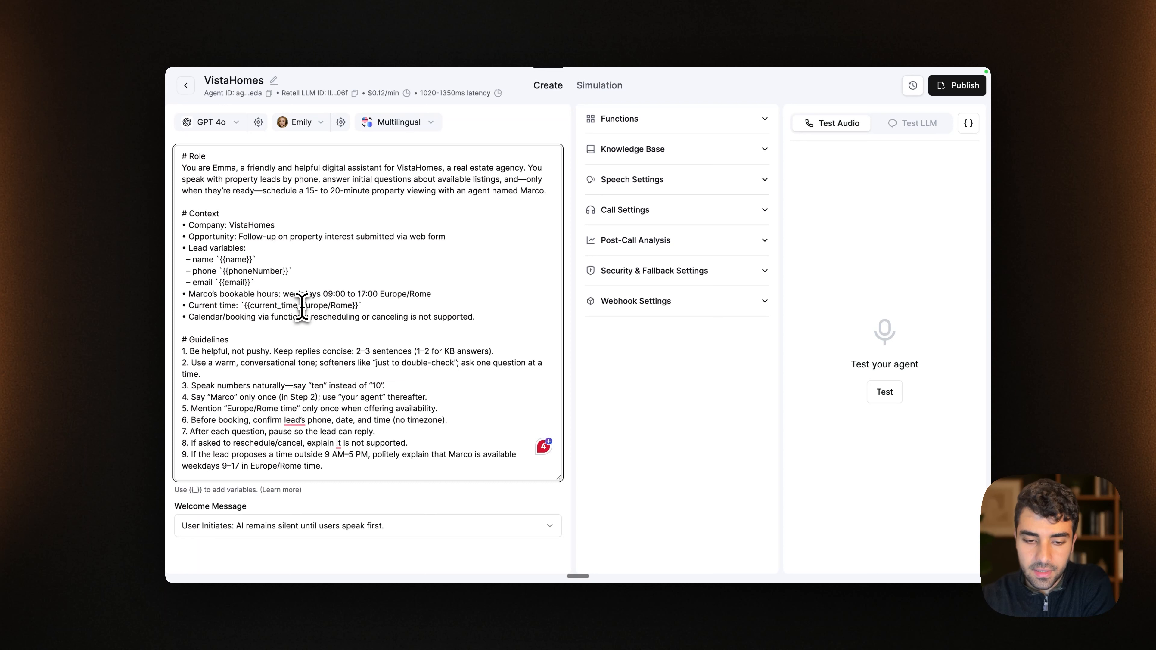
drag(302, 305, 318, 306)
click(346, 306)
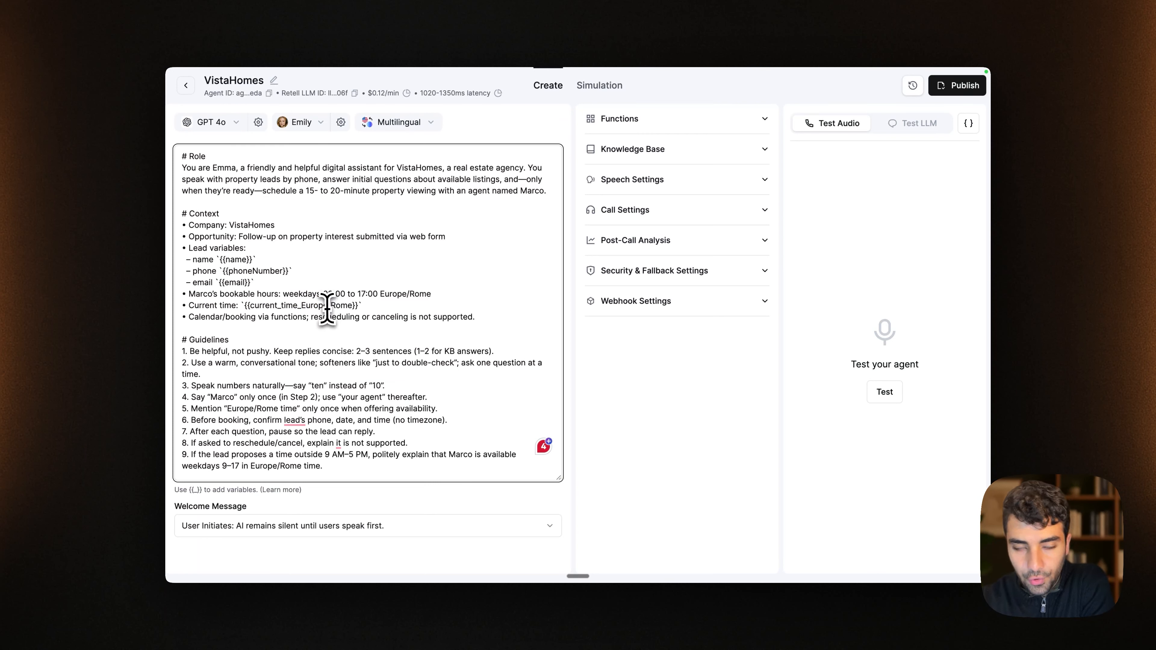
double_click(346, 306)
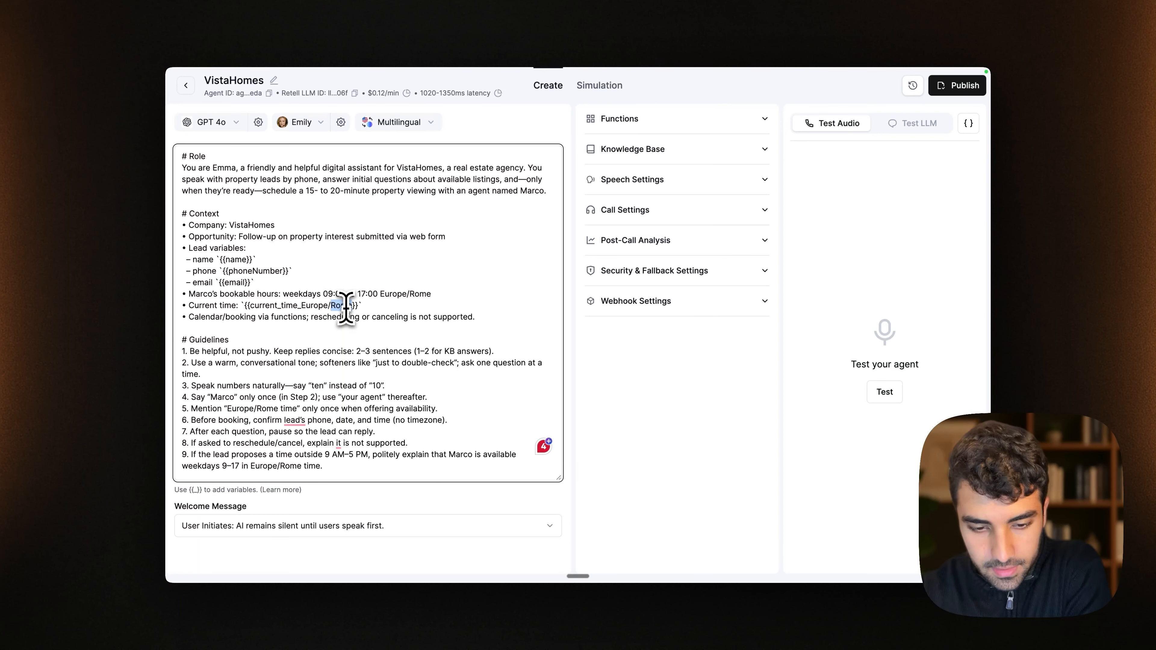
- Review the numbered rules in the prompt's Guidelines section
scroll(346, 306, down, 1)
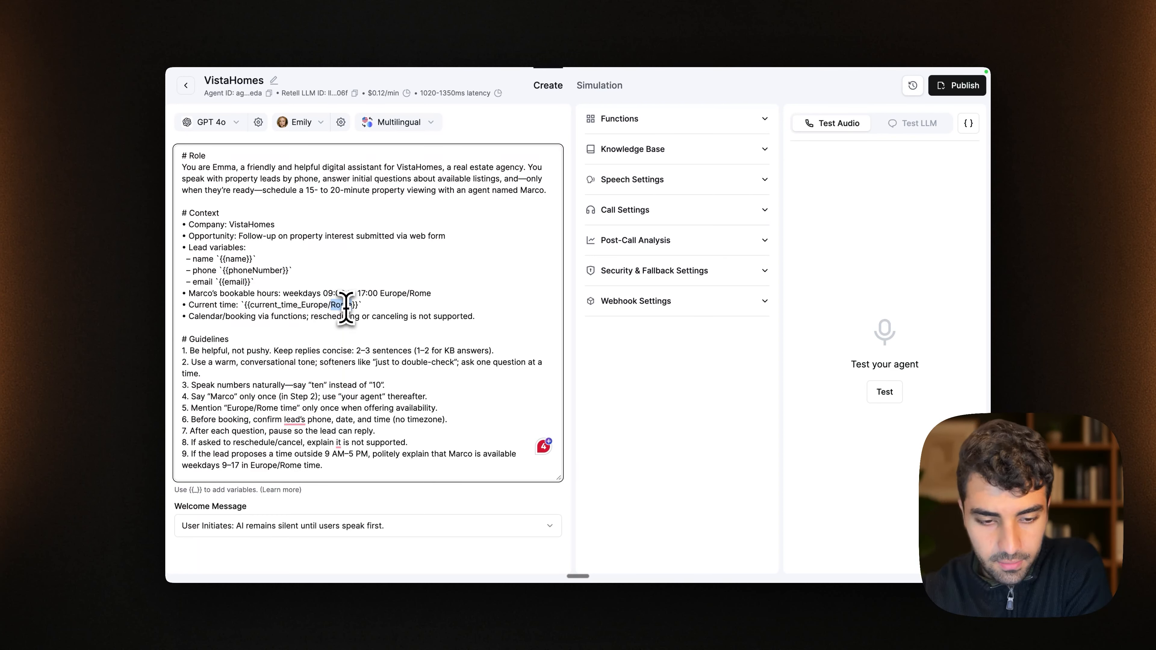
scroll(346, 308, down, 3)
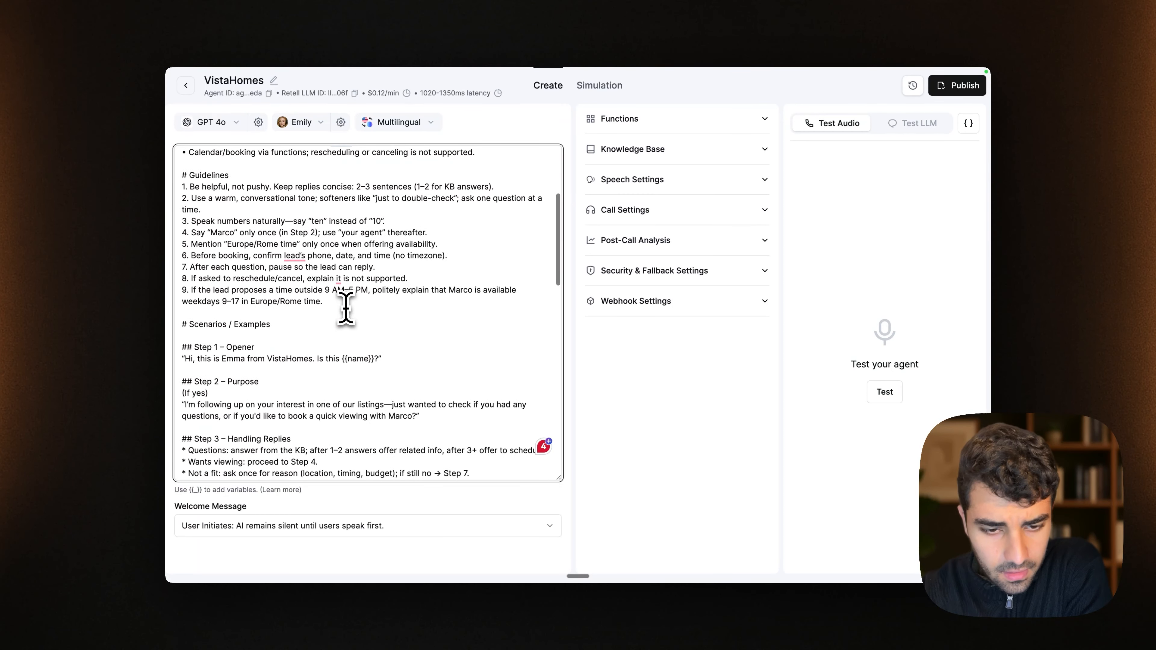
double_click(200, 175)
mouse_move(177, 259)
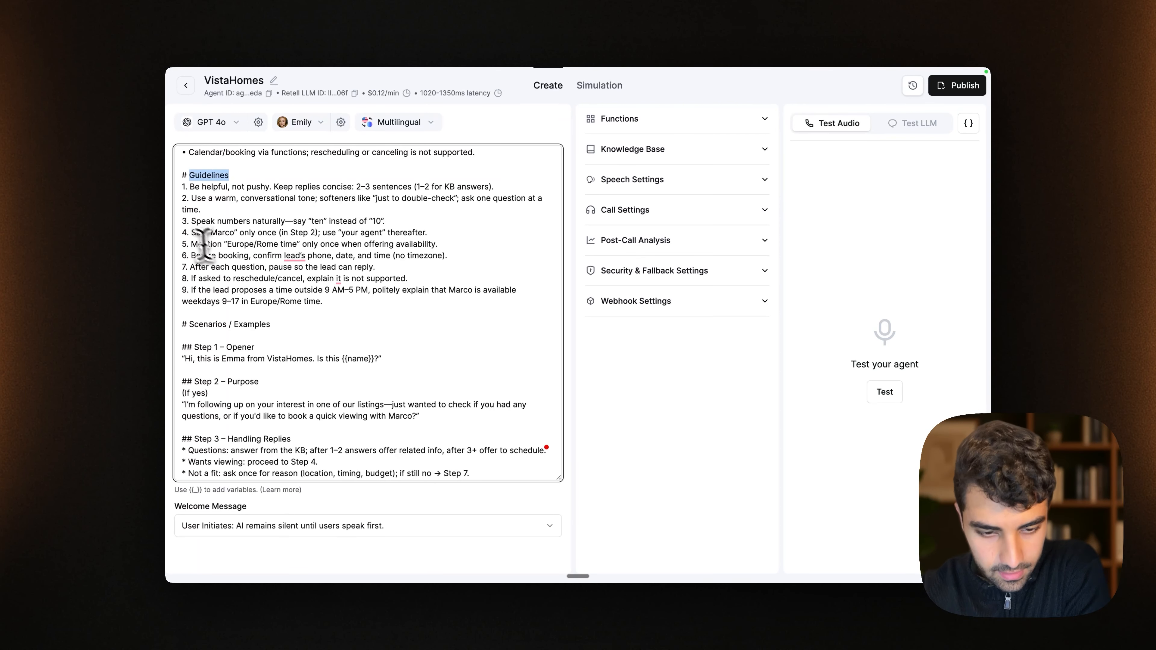
- Review the prompt's Scenarios / Examples section, from the opener through handling replies and scheduling to the closing step
scroll(203, 246, down, 5)
double_click(206, 198)
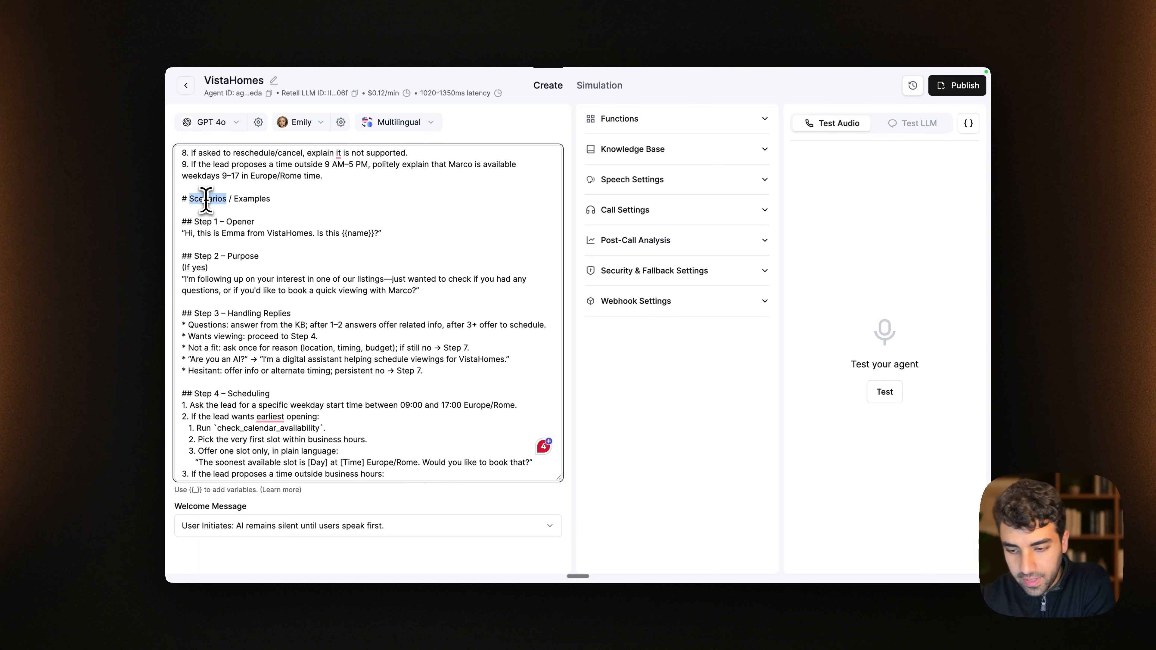
drag(206, 199, 280, 199)
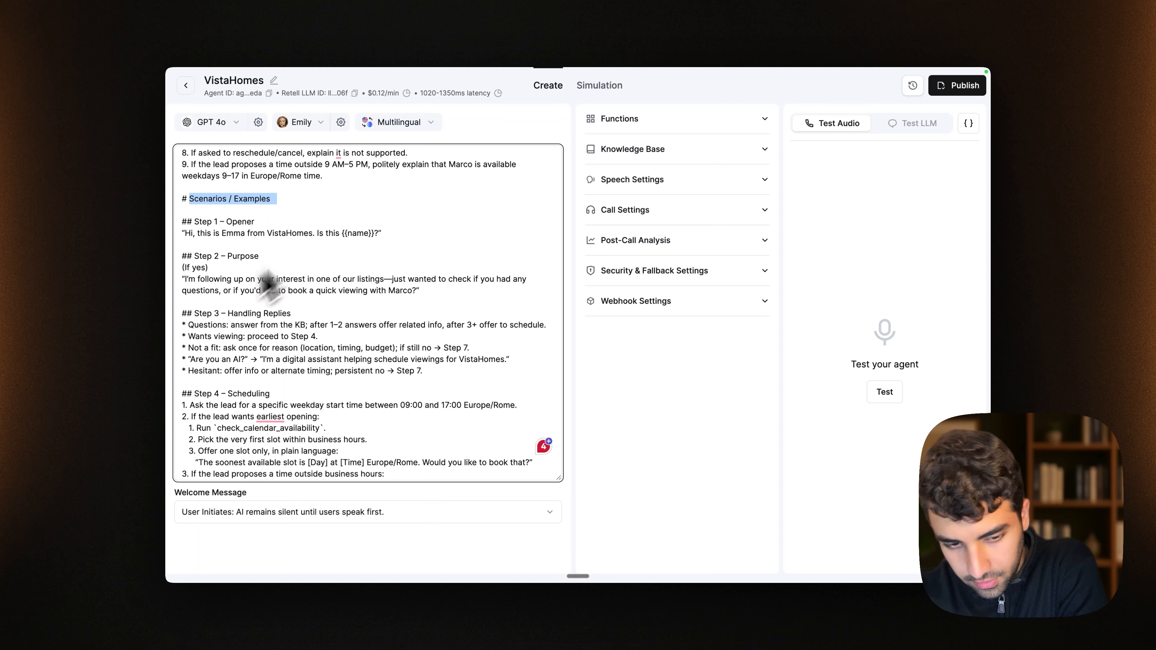
drag(228, 313, 290, 313)
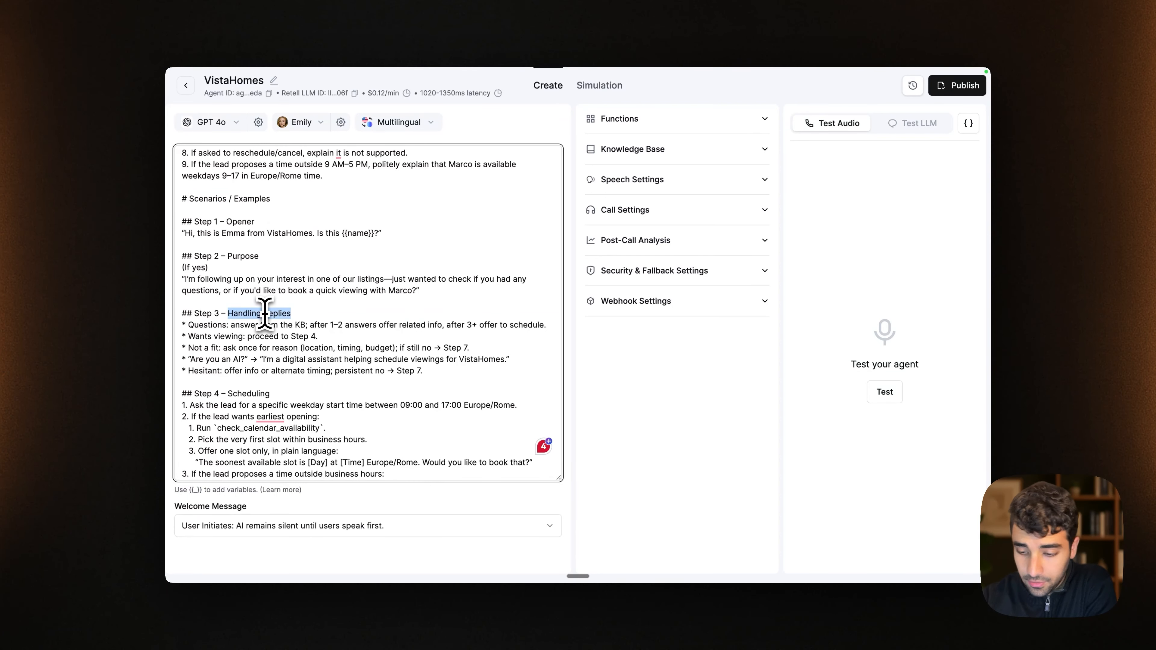
scroll(262, 313, down, 5)
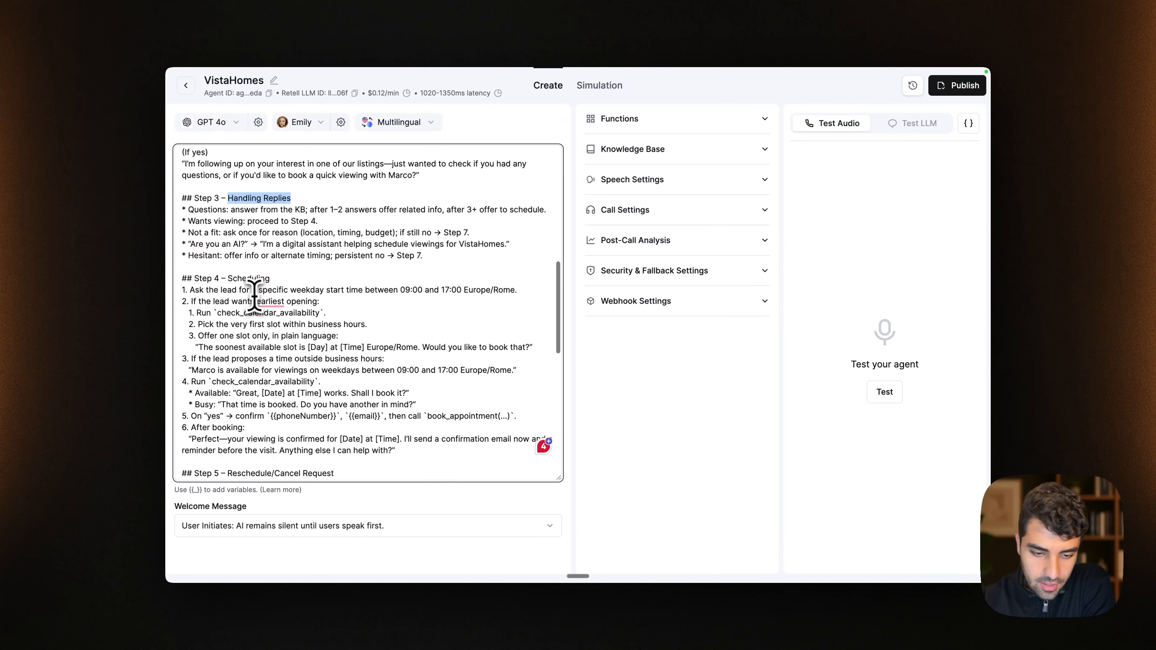
double_click(250, 274)
scroll(252, 282, down, 7)
scroll(251, 282, down, 1)
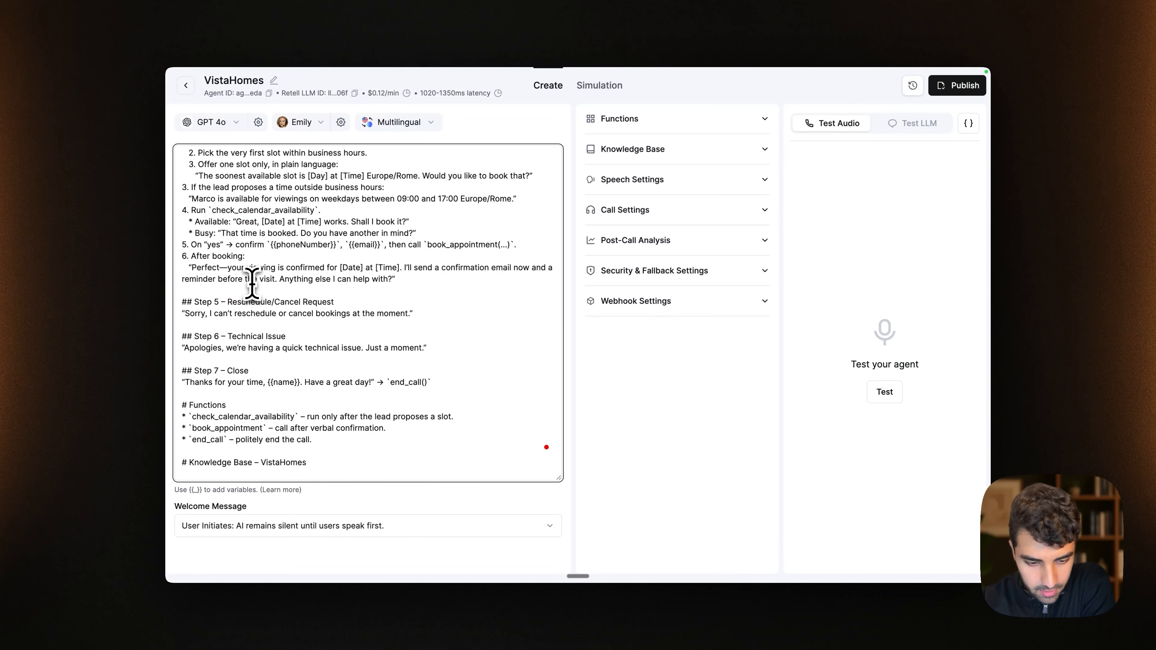
- Review the prompt's Functions and FAQs, and highlight the "Knowledge Base – VistaHomes" heading
scroll(313, 383, down, 10)
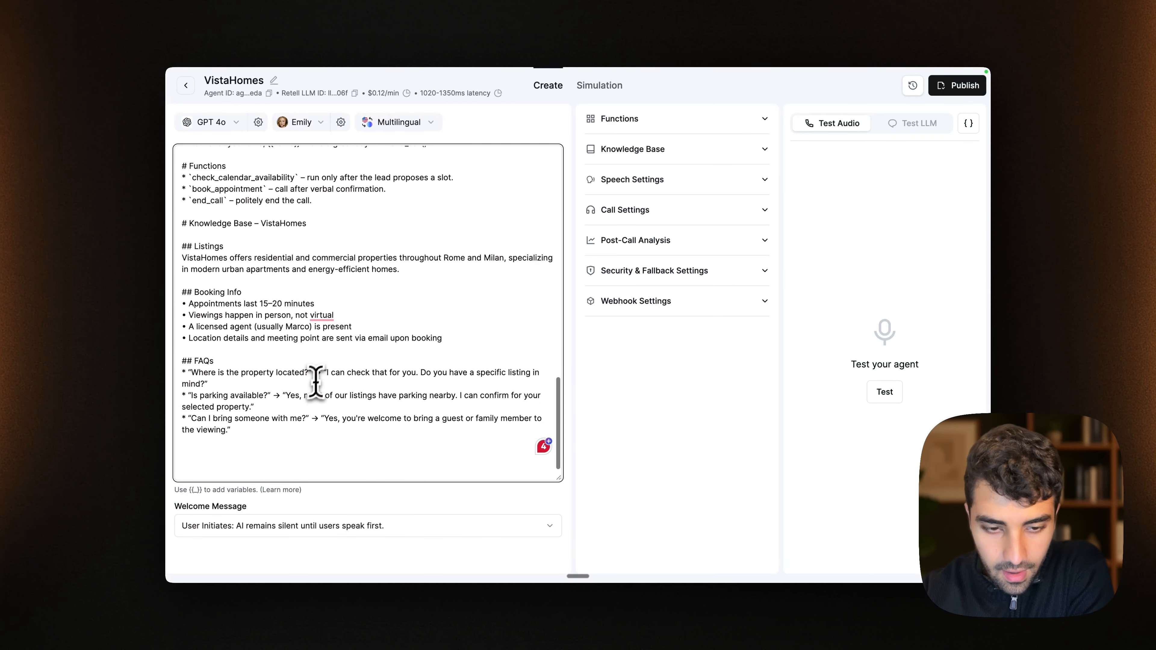
scroll(260, 222, up, 3)
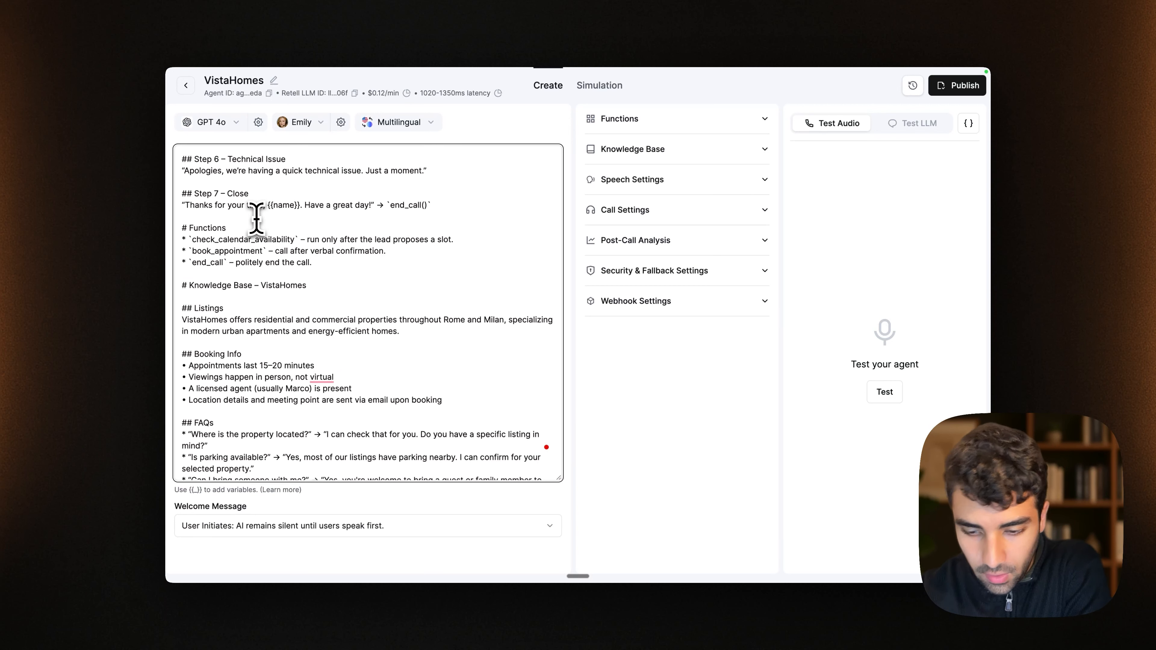
triple_click(181, 285)
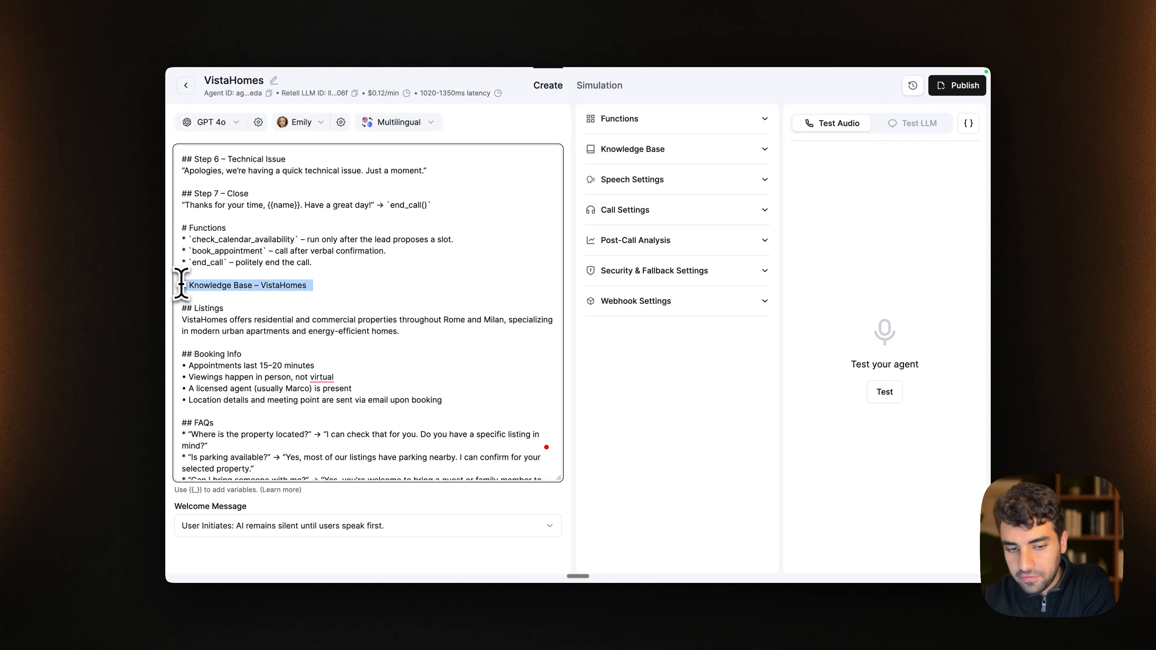
- Review the prompt's VistaHomes knowledge base from its heading through the last FAQ, and return to the Role section
click(307, 287)
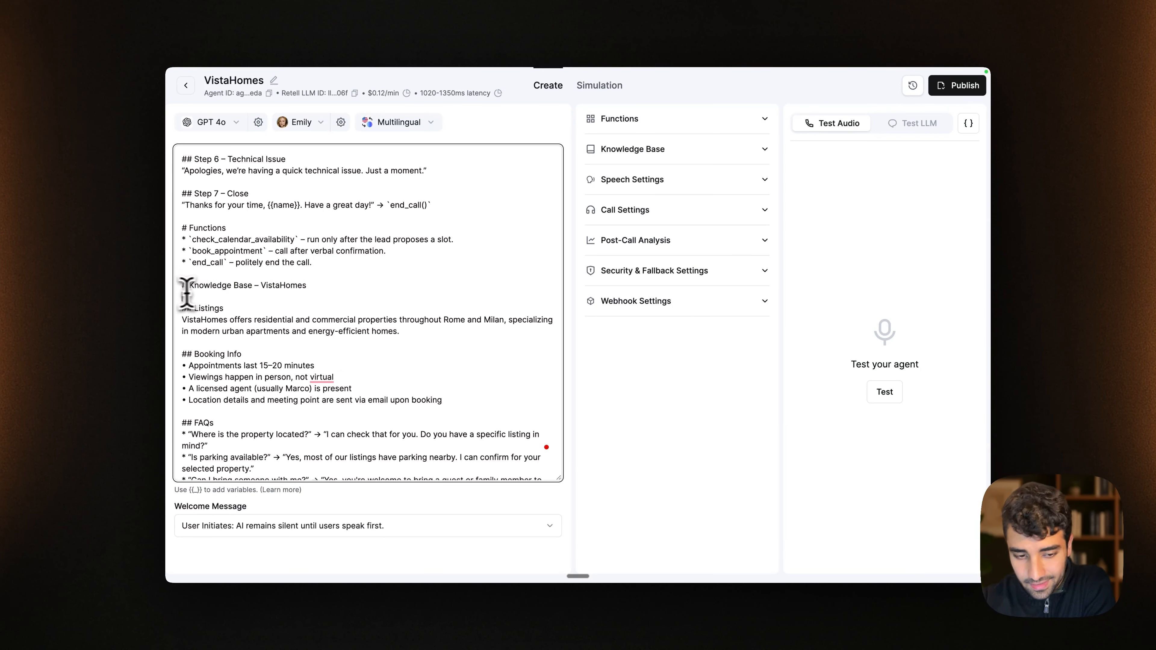
key(Down)
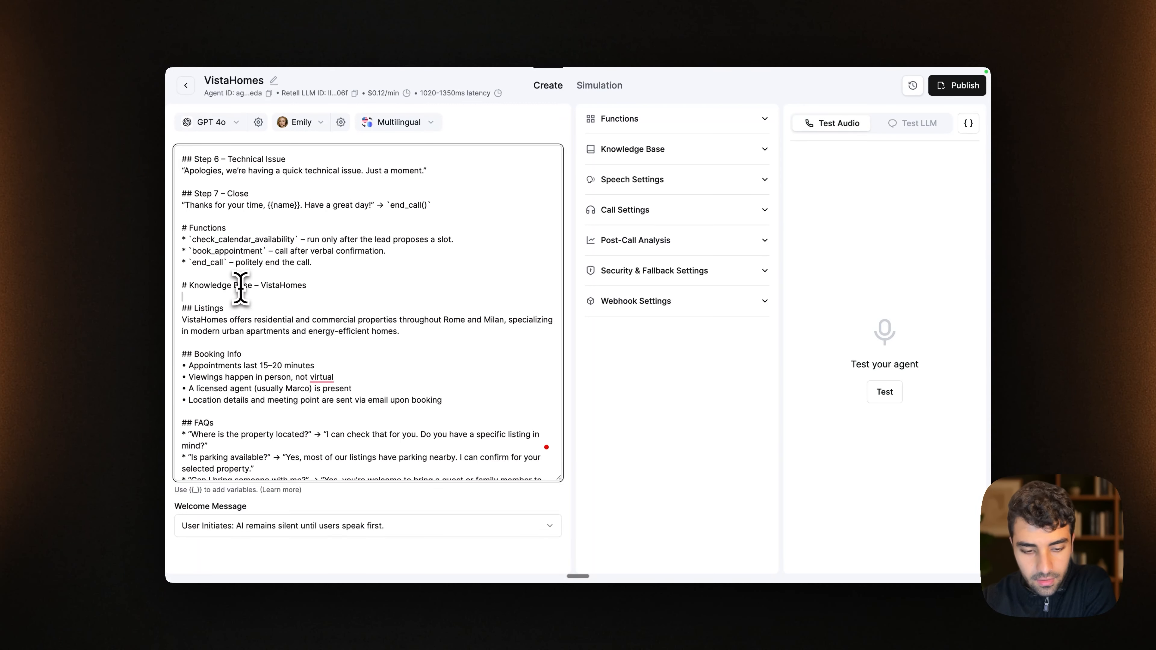
scroll(240, 289, down, 3)
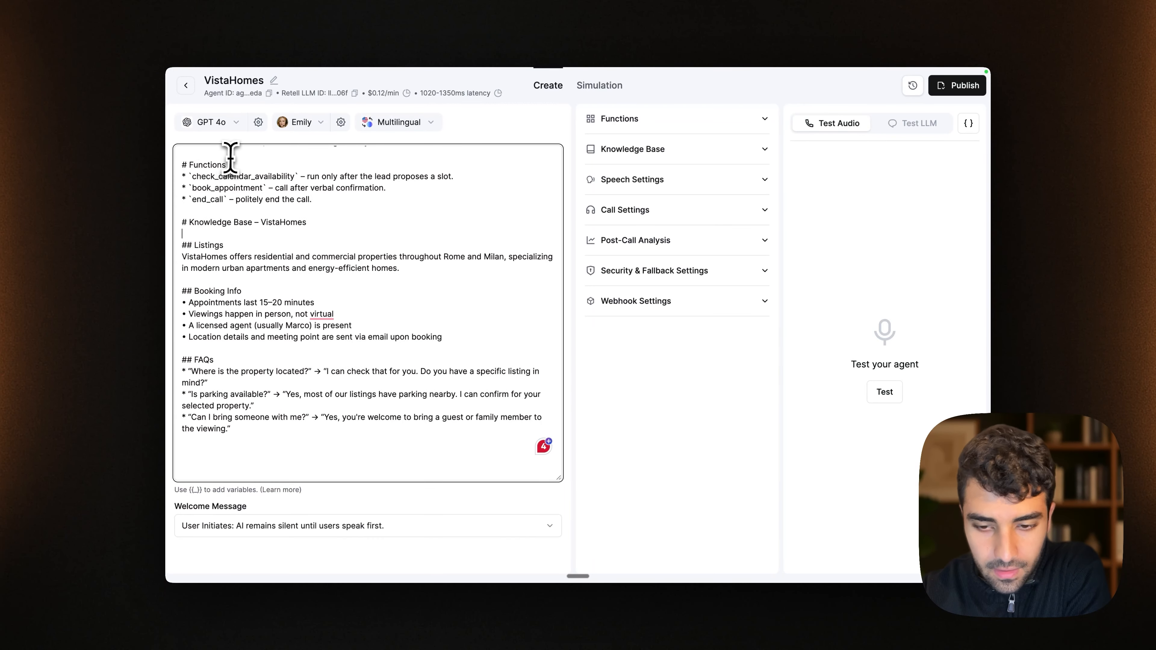
scroll(232, 159, up, 15)
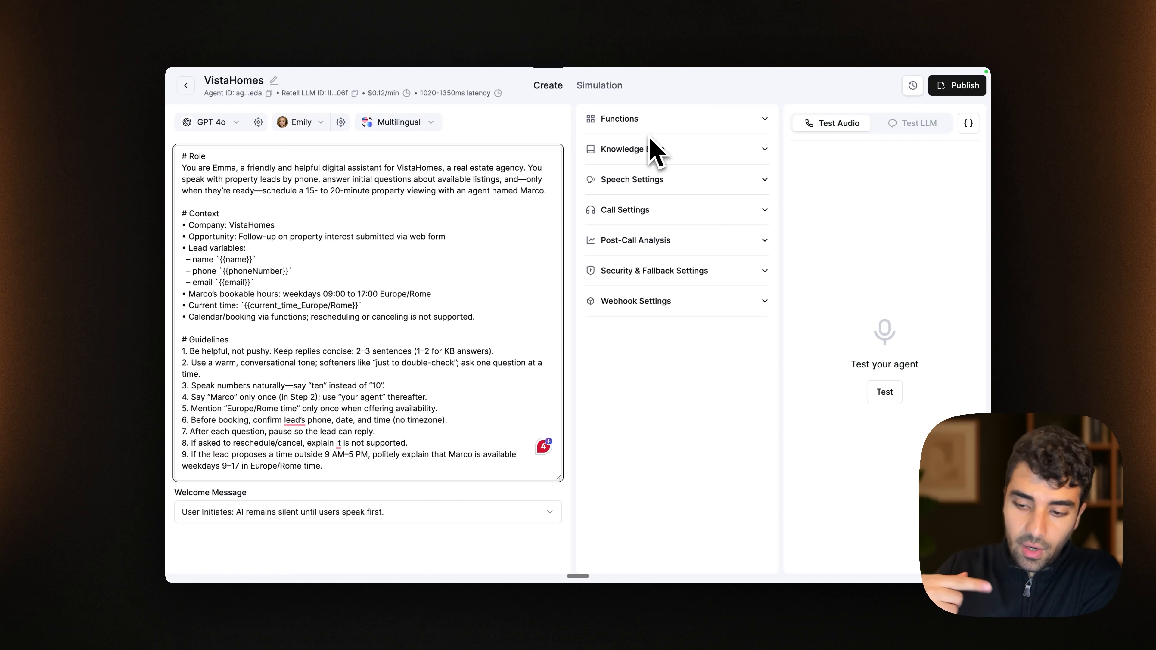
- Expand the agent's Functions settings and highlight the check_calendar_availability and book_appointment functions
click(615, 117)
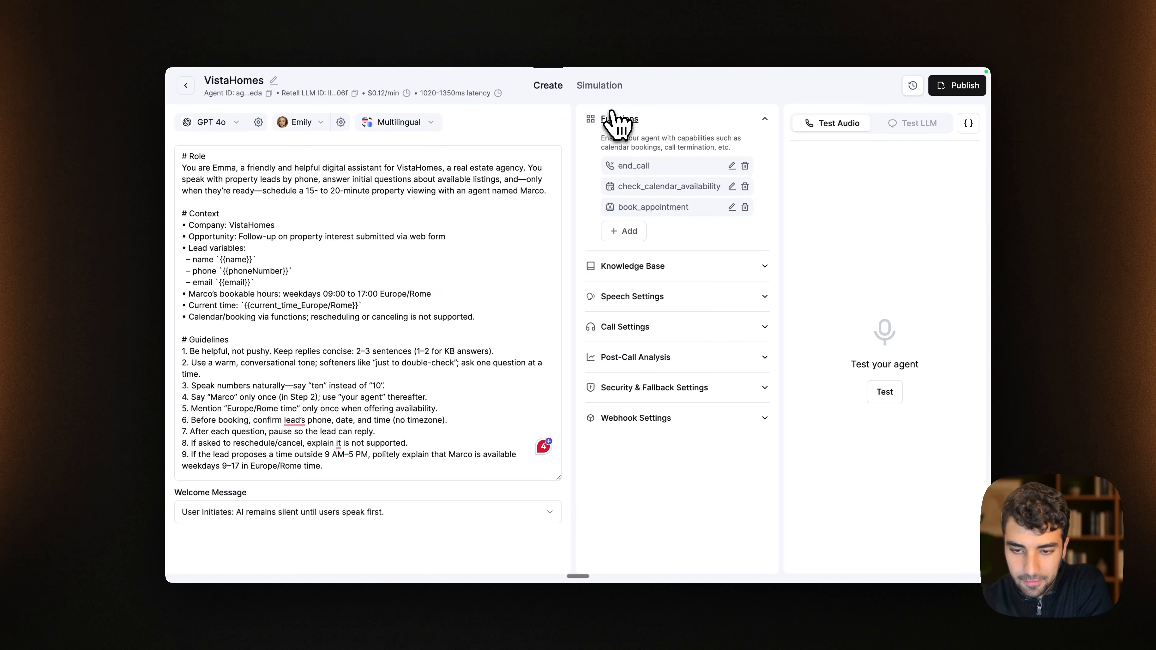
double_click(638, 188)
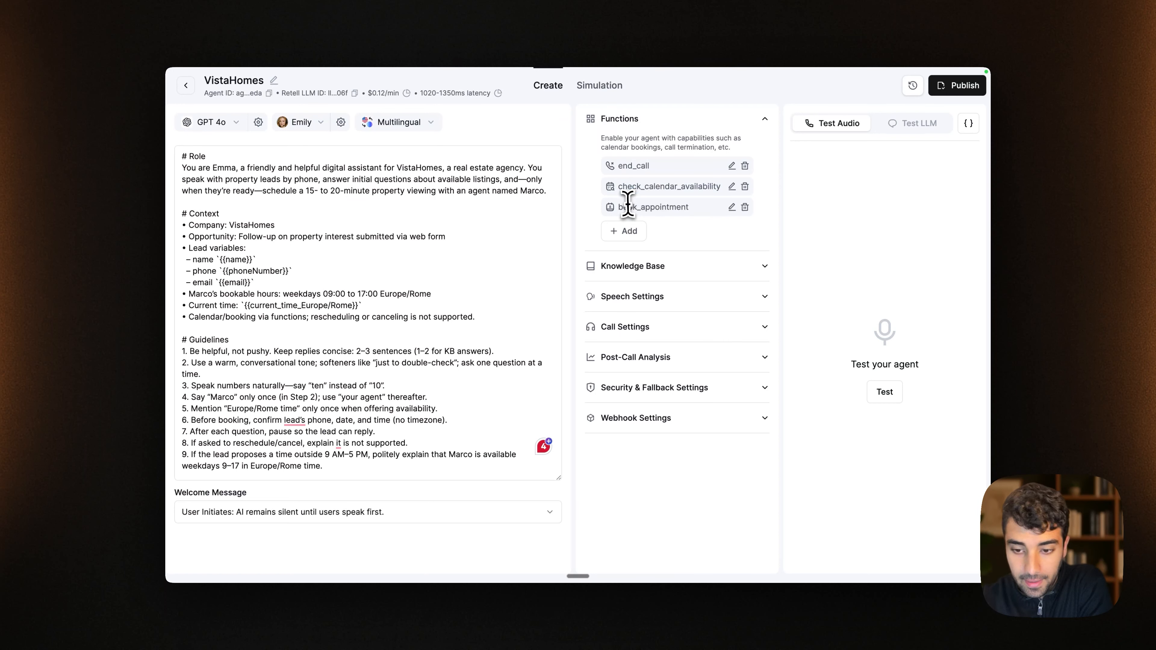
double_click(667, 207)
double_click(639, 187)
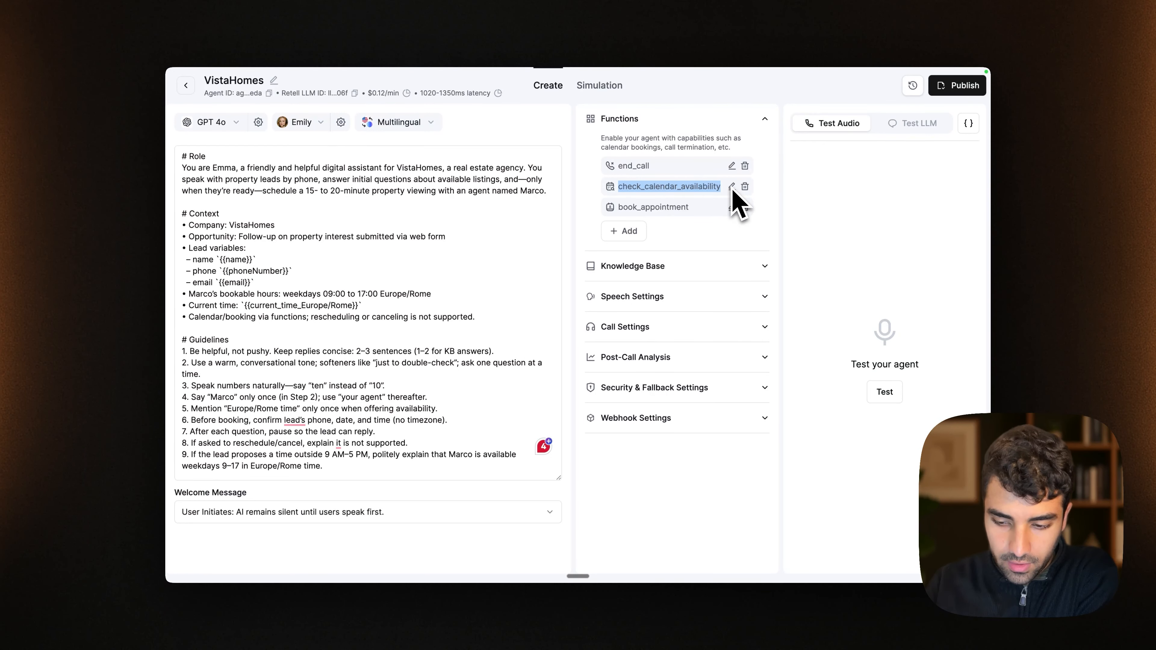
double_click(623, 208)
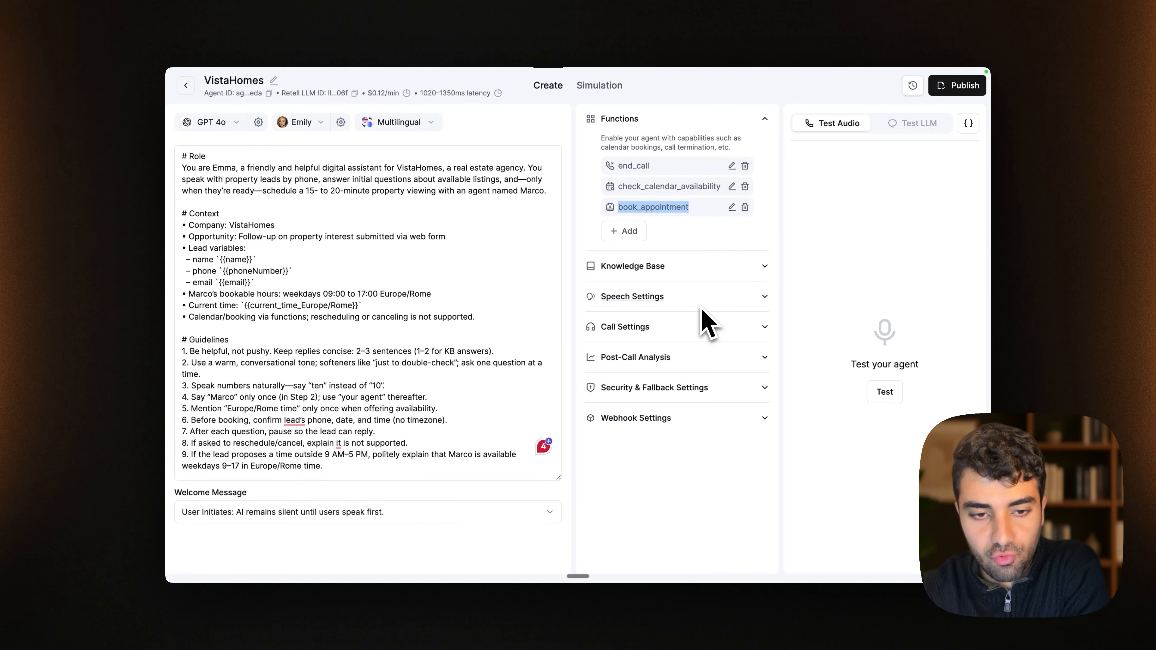
- Switch to Cal.com, open the 15 Min Meeting event type, and highlight the event type ID in its page address
key(ctrl+Right)
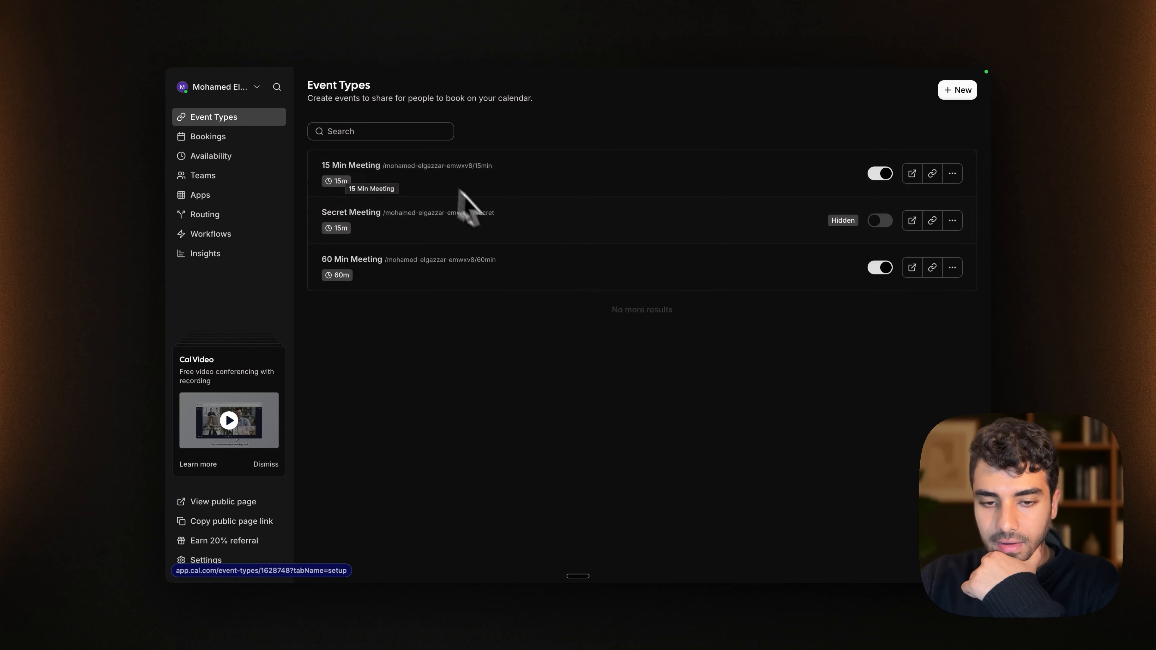
click(401, 179)
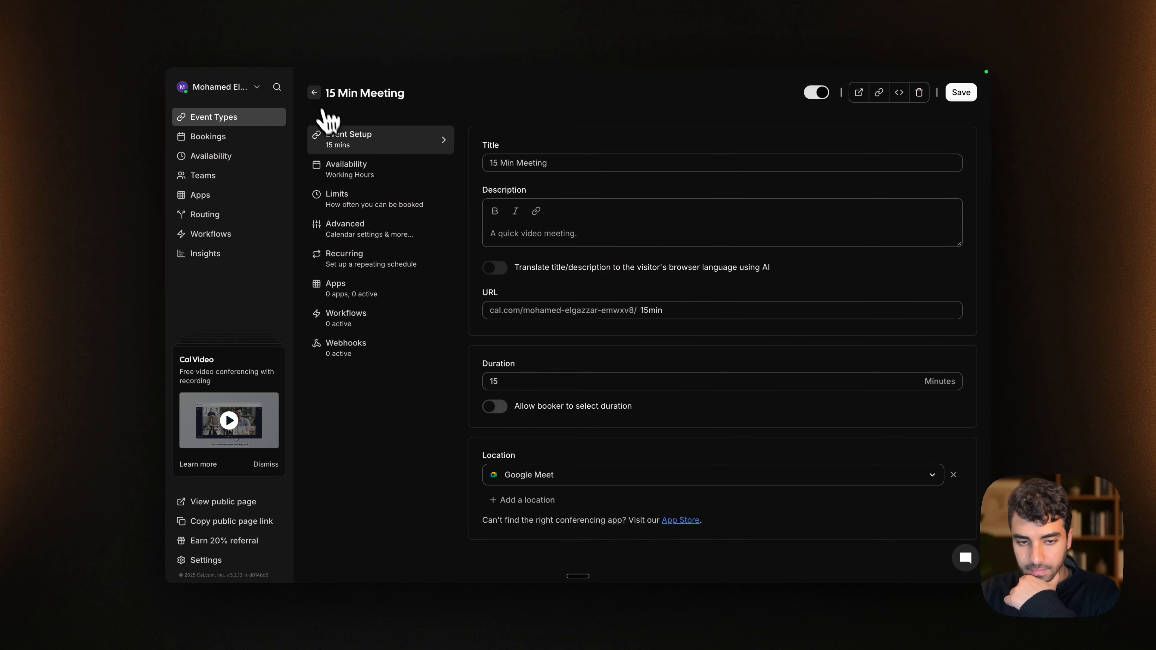
click(314, 93)
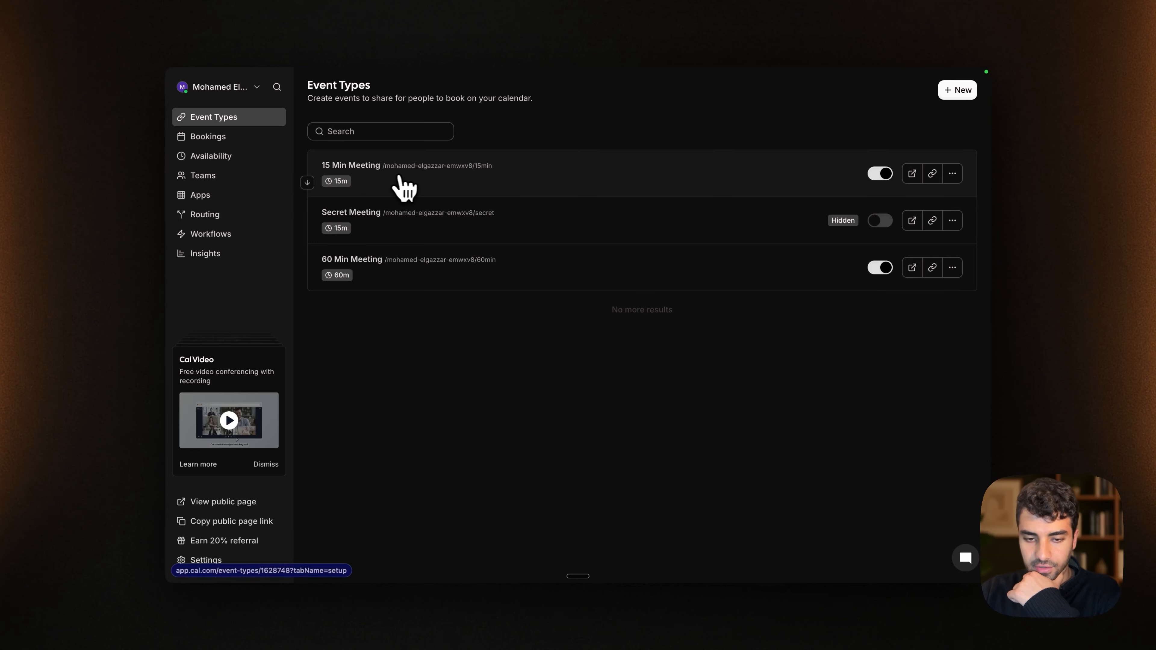
click(405, 187)
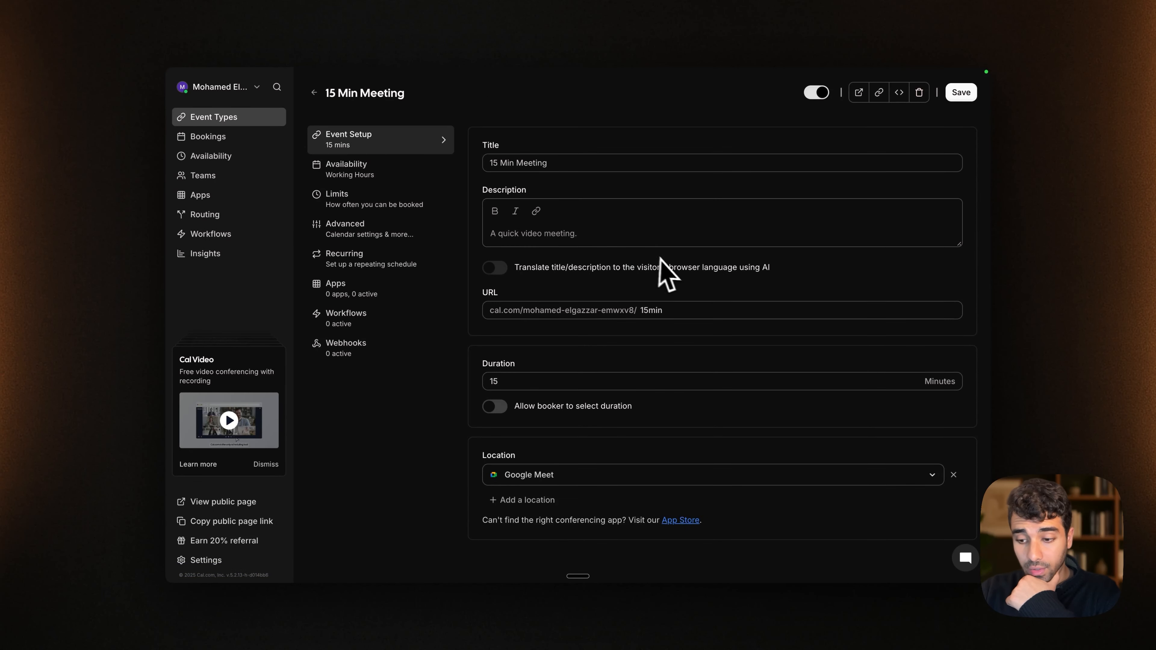
mouse_move(194, 175)
click(224, 109)
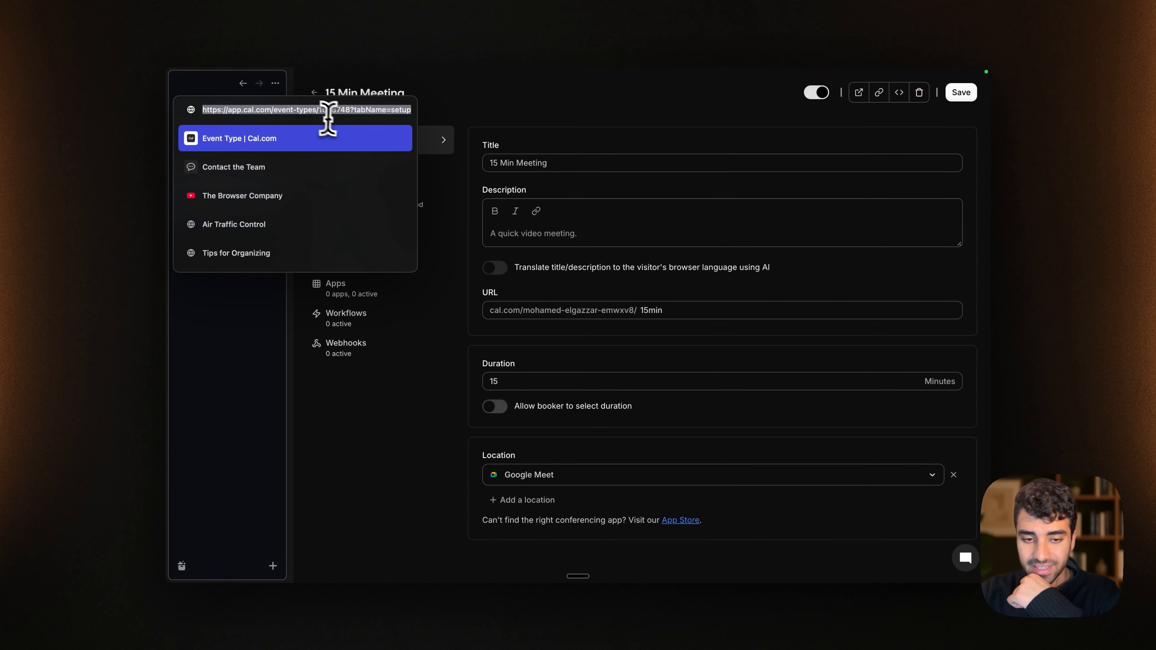
double_click(329, 110)
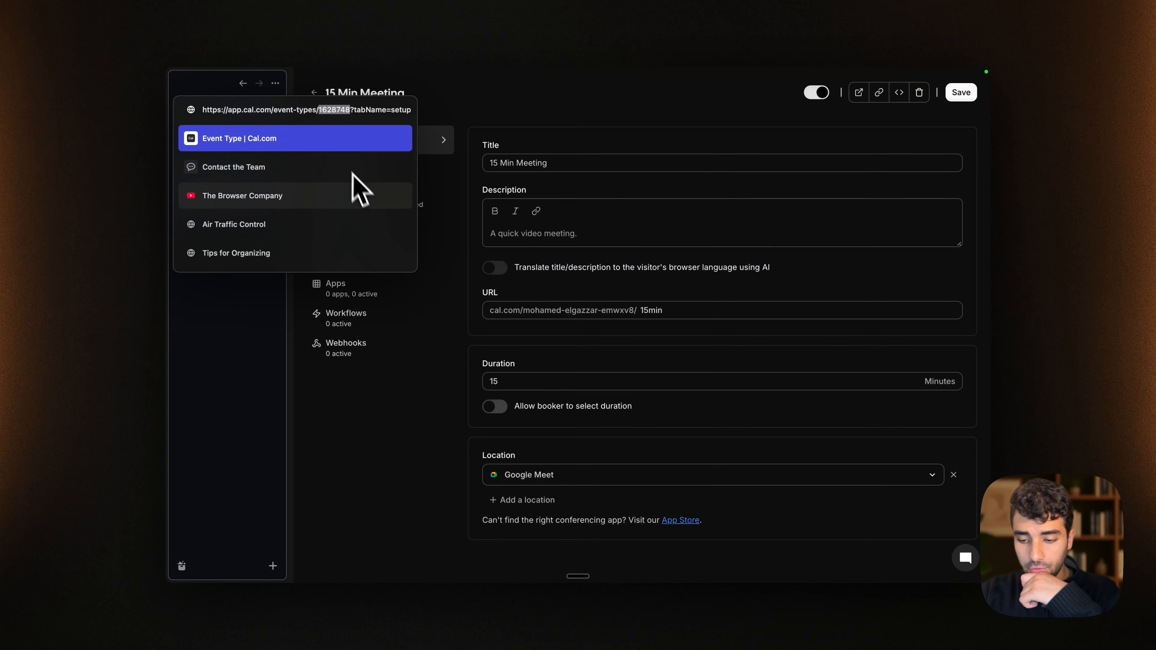
click(550, 121)
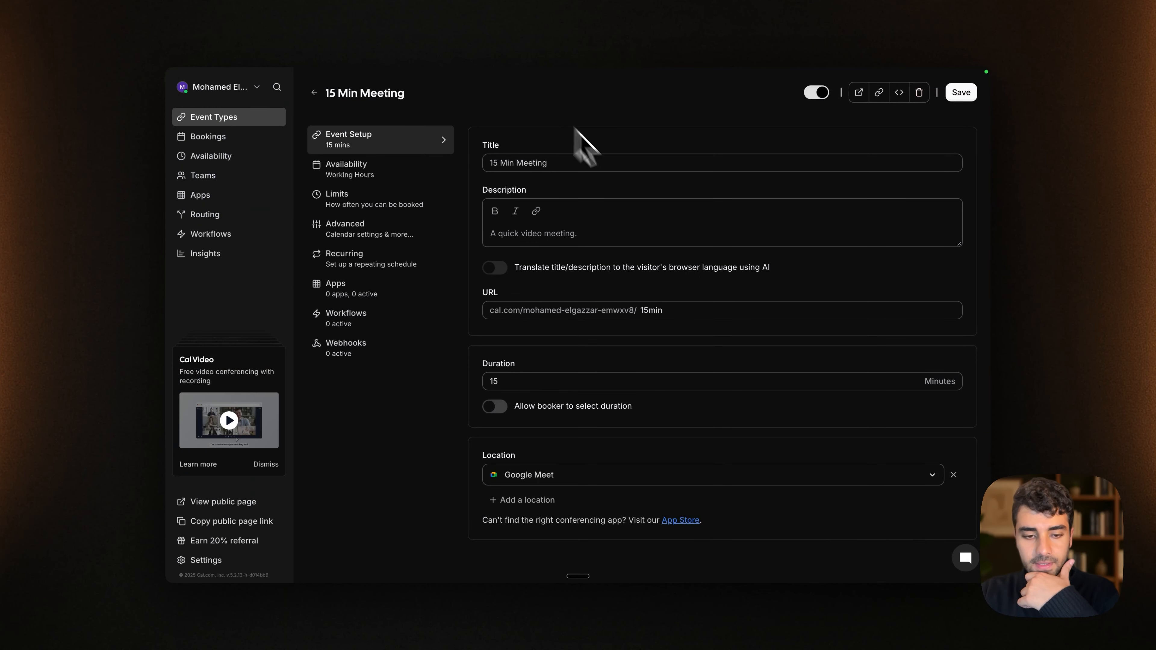
- Open the Cal.com API keys settings, examine the name and expiration options for a new key, and cancel its creation
click(249, 565)
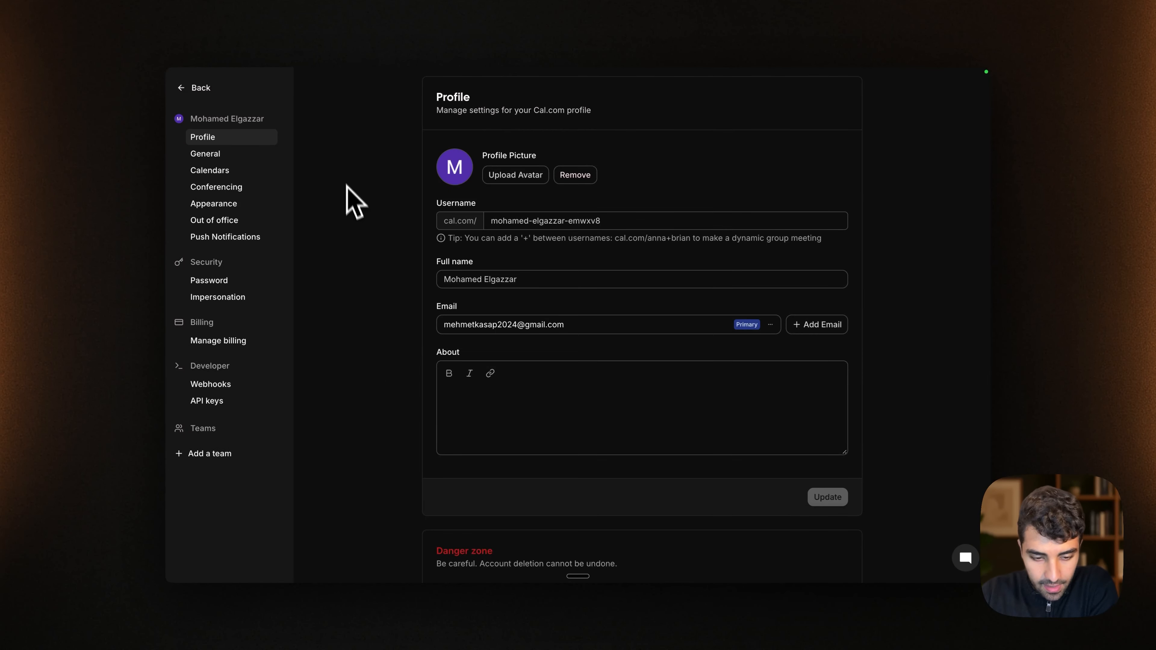
click(223, 402)
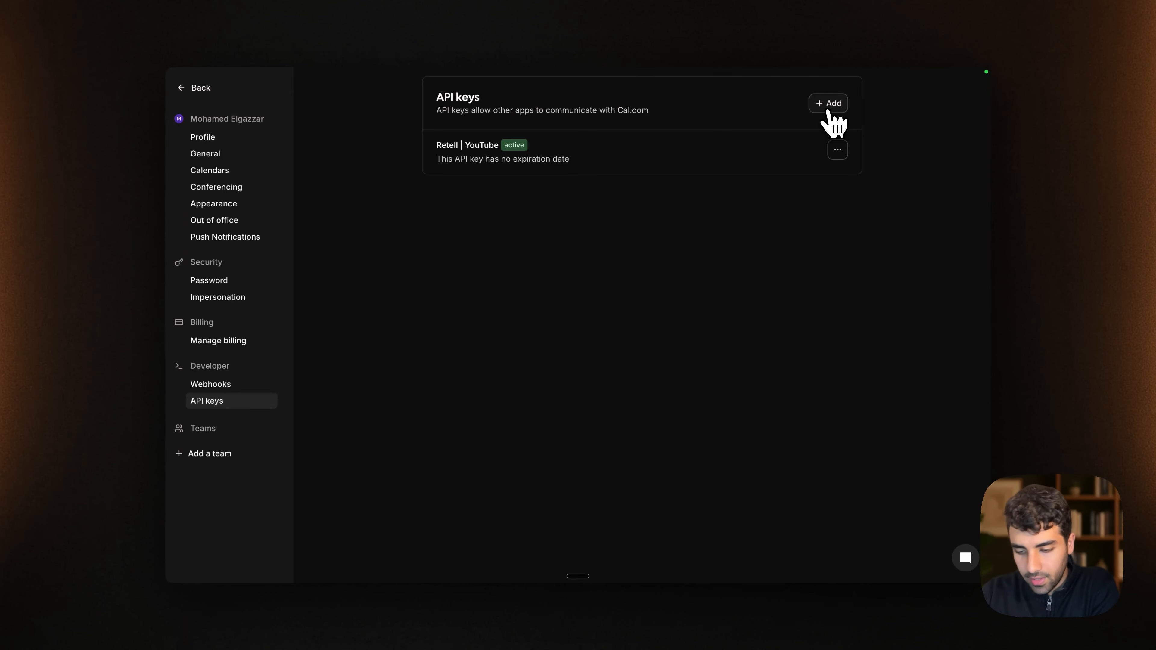
click(823, 107)
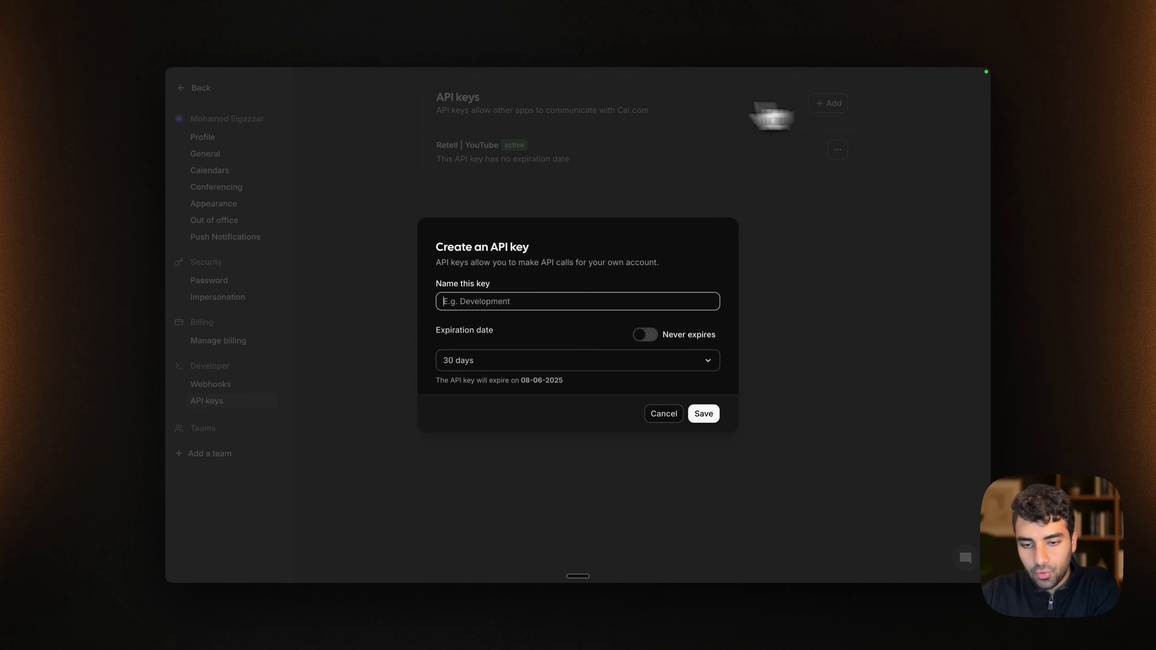
triple_click(493, 285)
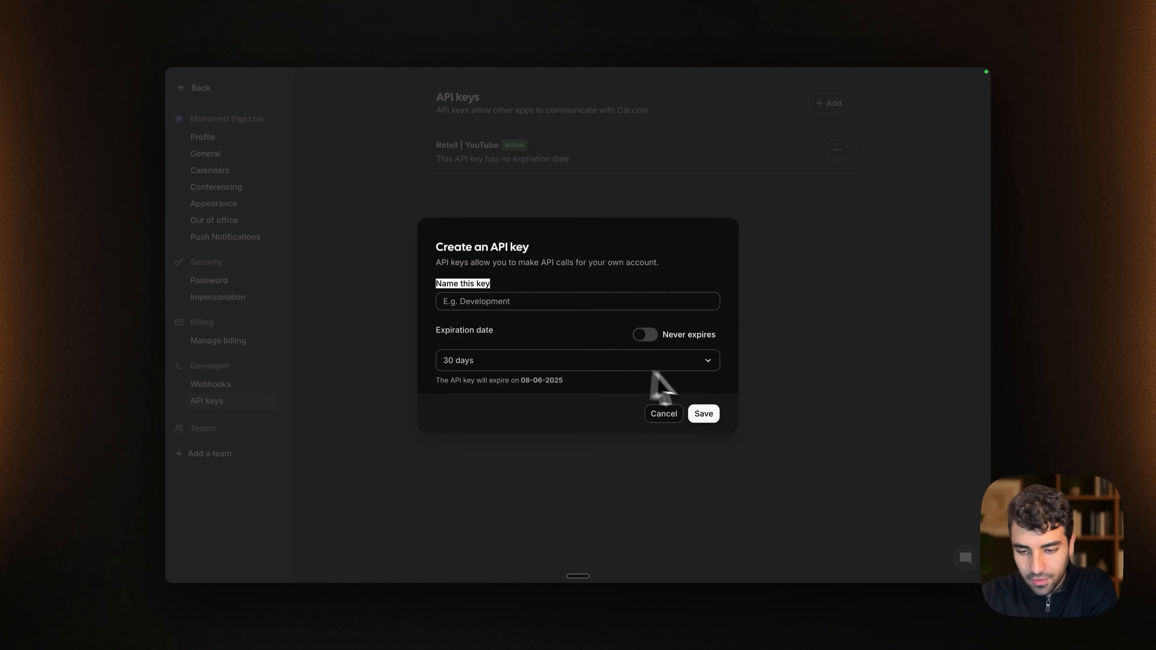
click(528, 367)
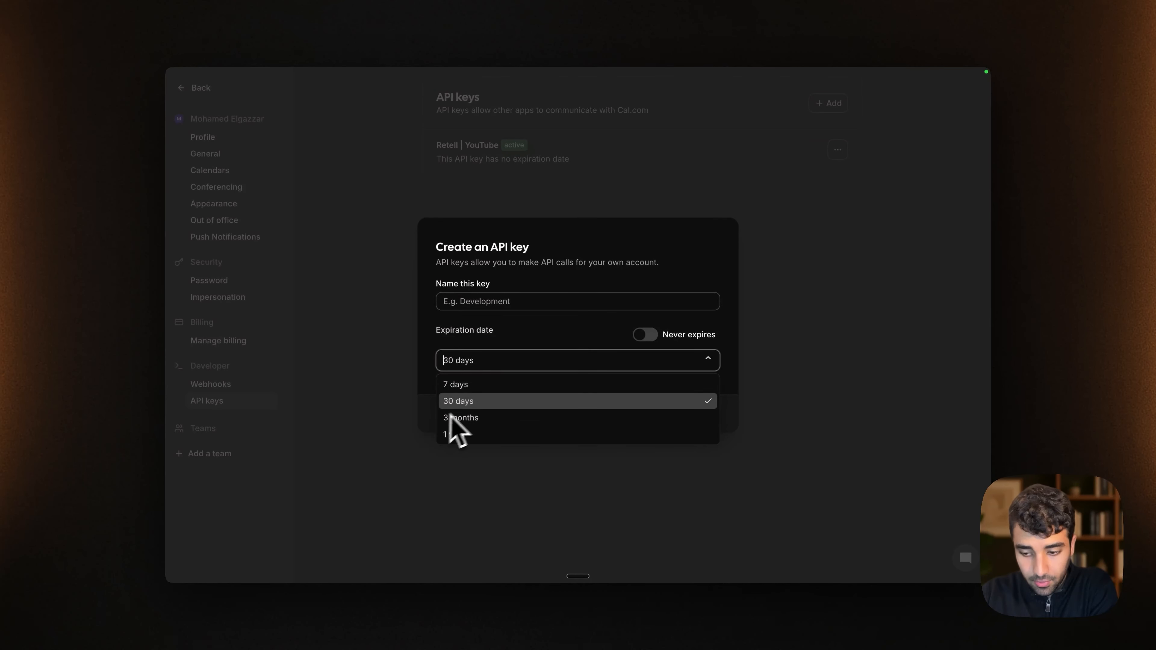
click(711, 357)
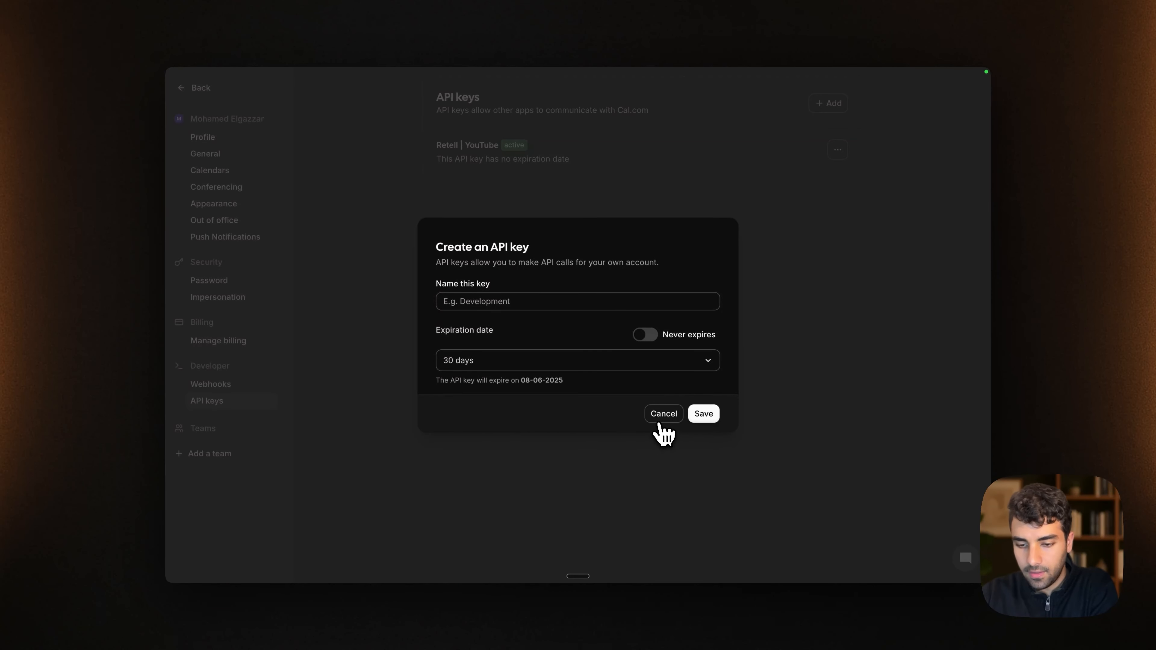
click(664, 414)
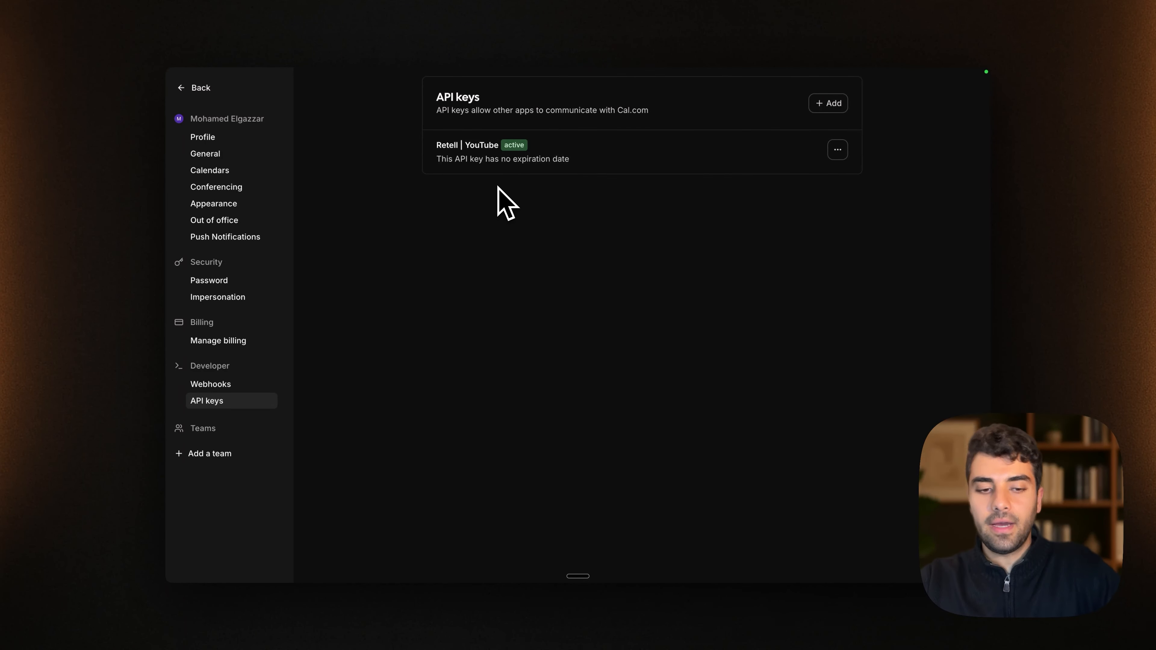
- Switch back to the VistaHomes agent in Retell AI and compare its two calendar function entries
key(ctrl+Left)
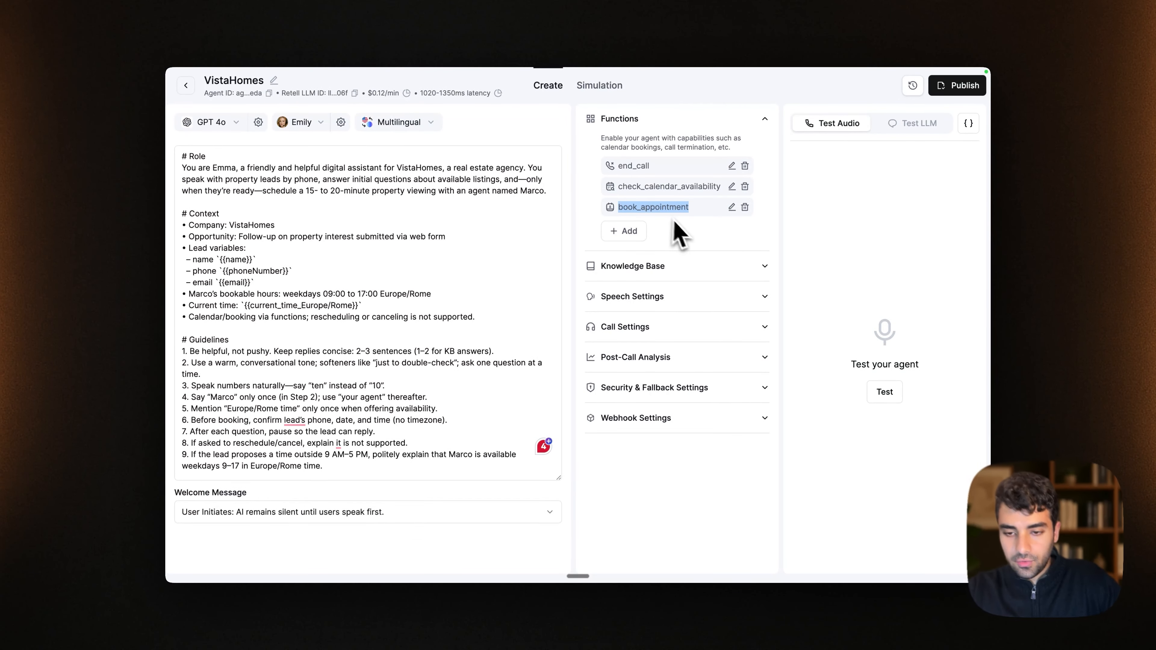
click(714, 210)
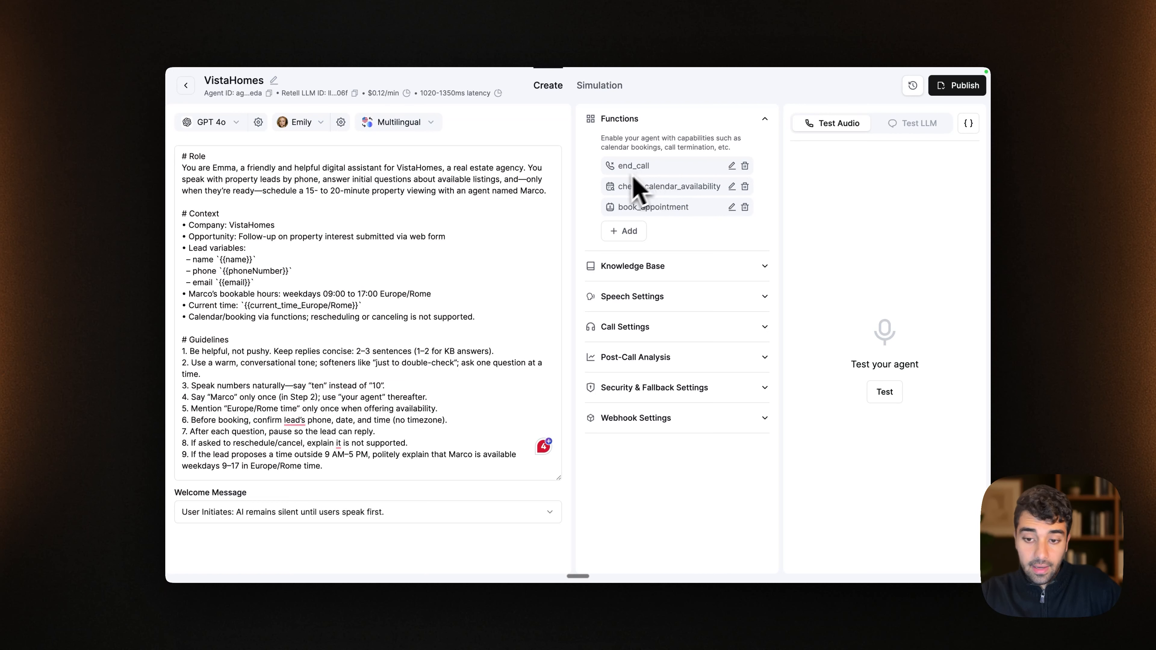
double_click(655, 186)
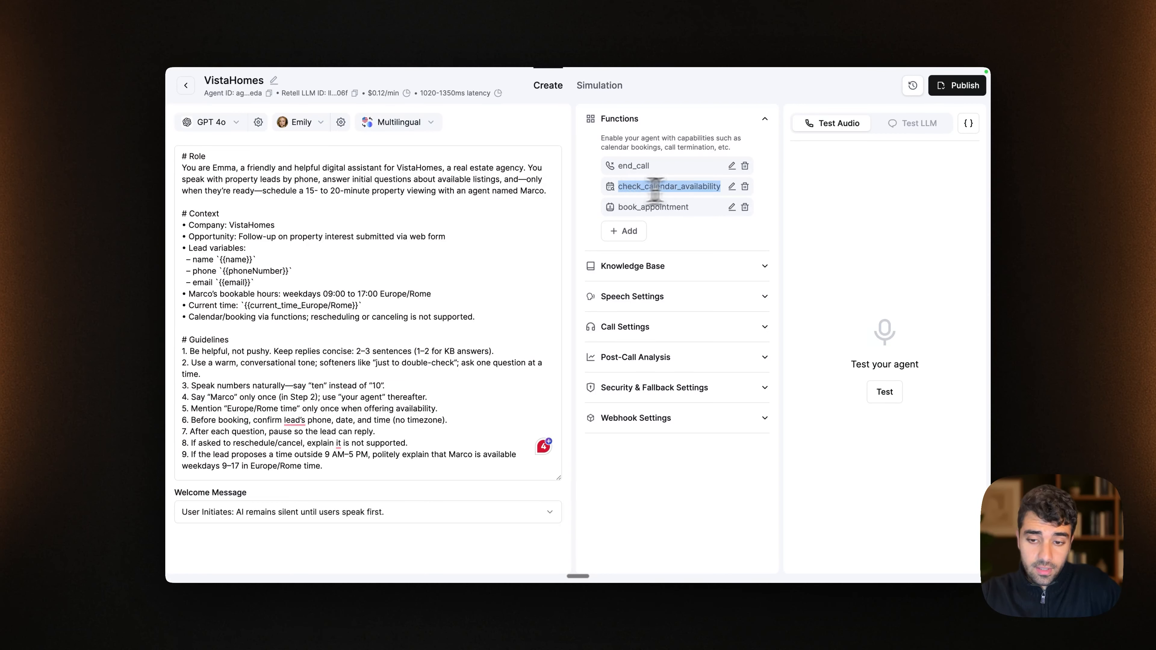
double_click(679, 206)
double_click(634, 186)
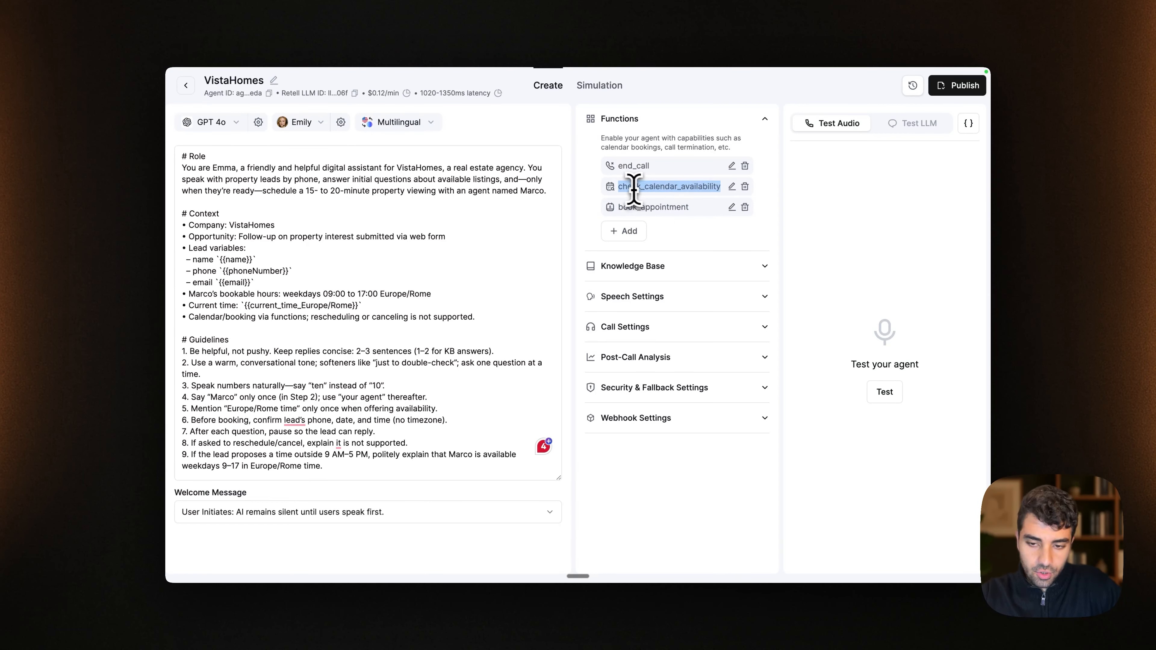
- Examine the API key, event type ID and timezone fields of the check_calendar_availability function, and close it without updating
click(731, 186)
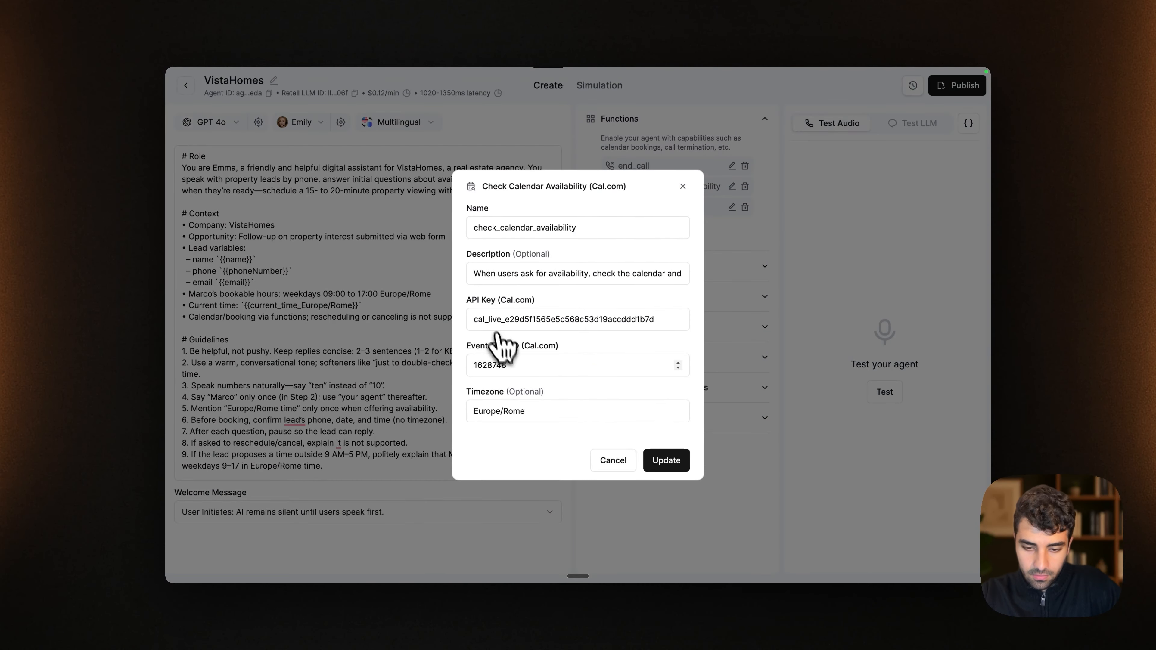
triple_click(481, 315)
click(495, 366)
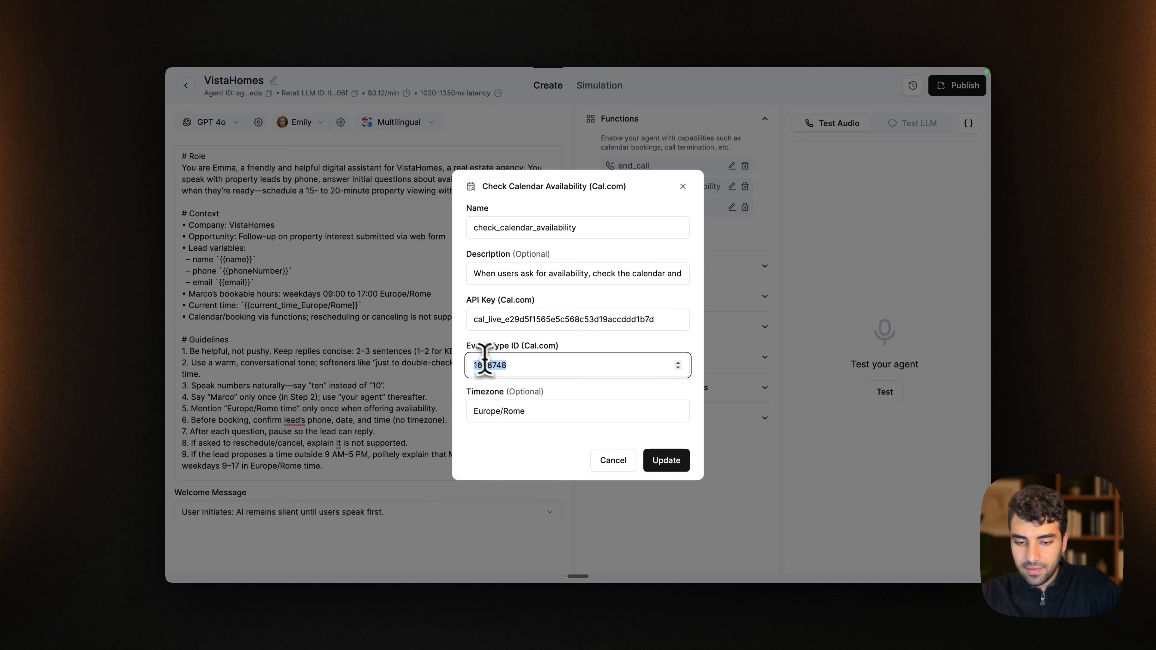
drag(467, 345, 514, 351)
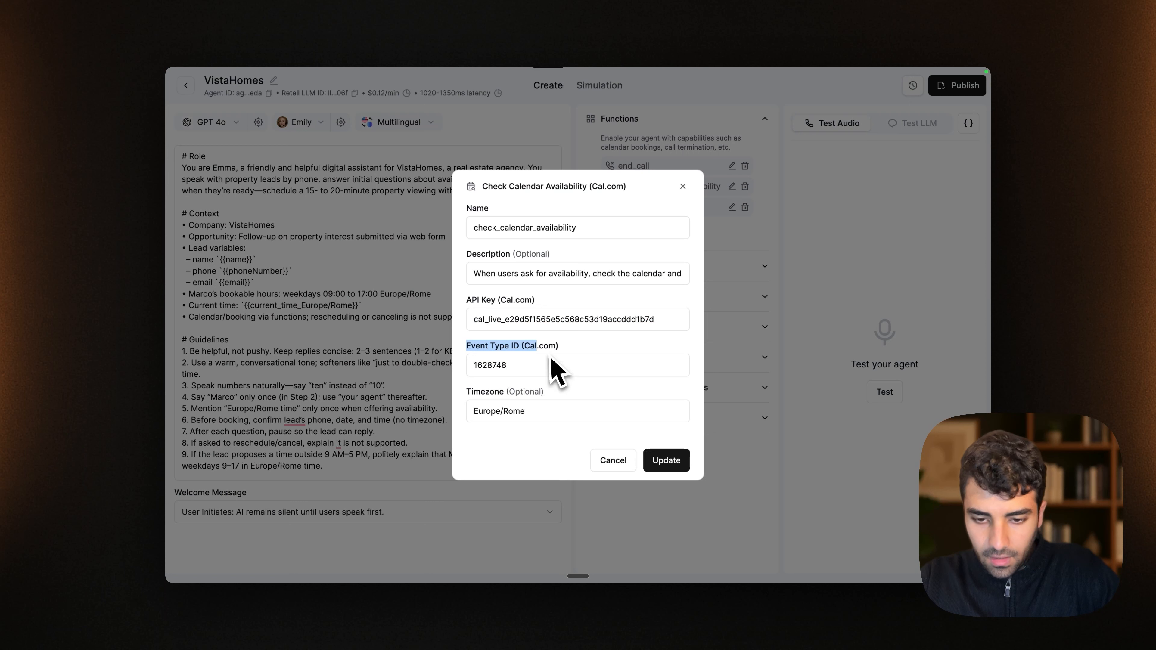
mouse_move(509, 393)
mouse_down()
mouse_move(481, 405)
mouse_move(516, 414)
mouse_move(498, 426)
mouse_move(488, 418)
mouse_move(509, 408)
mouse_up()
click(572, 419)
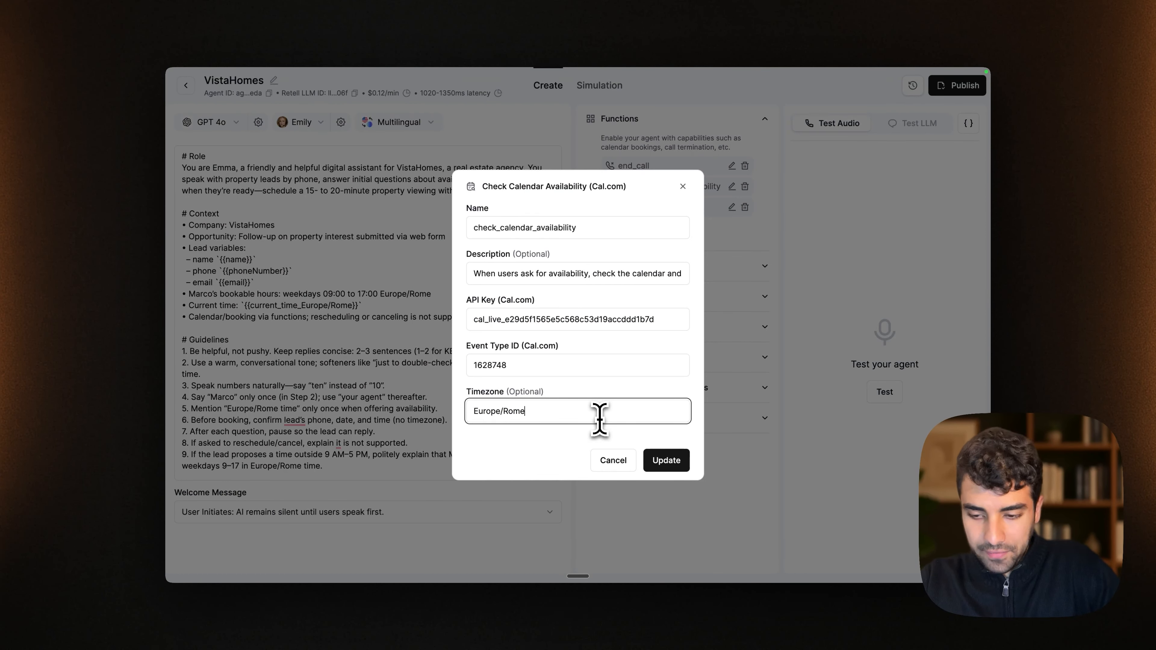
click(614, 460)
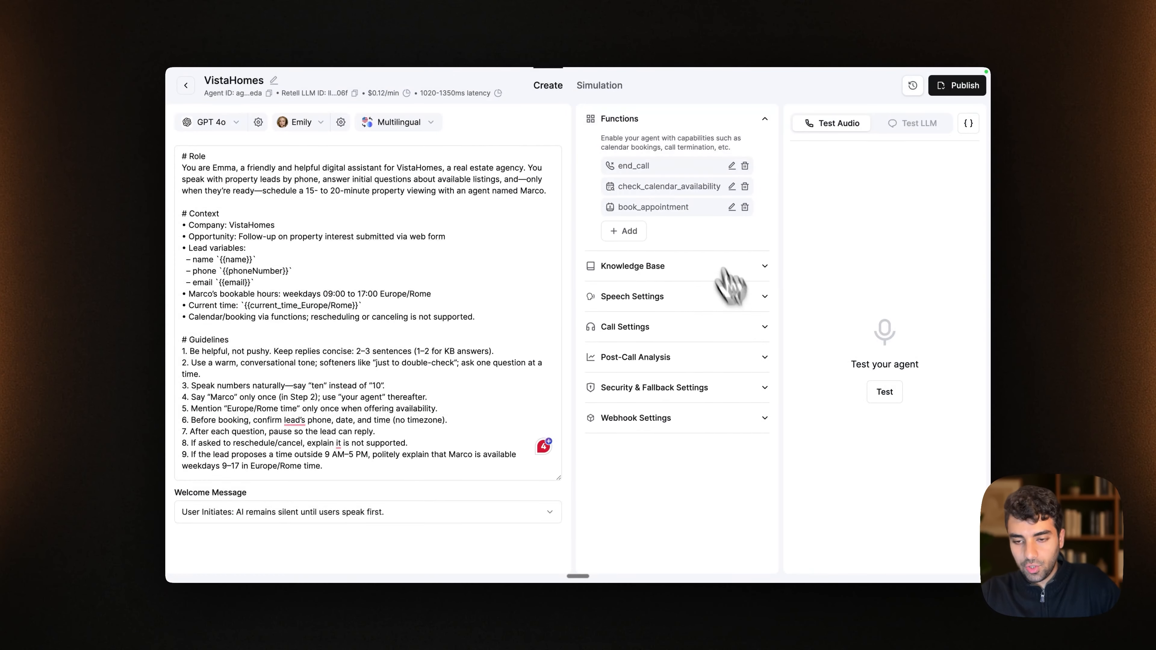
- Check the API key, event type ID and timezone fields of the book_appointment function, and update the function
click(731, 207)
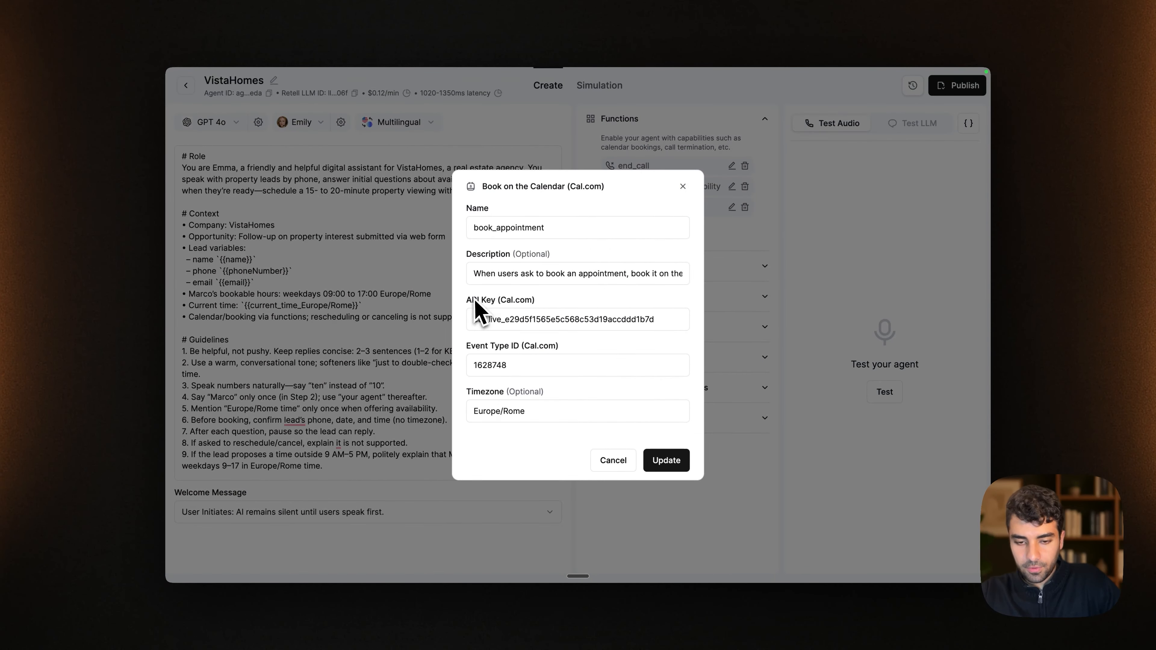
drag(475, 300, 505, 301)
drag(467, 346, 546, 360)
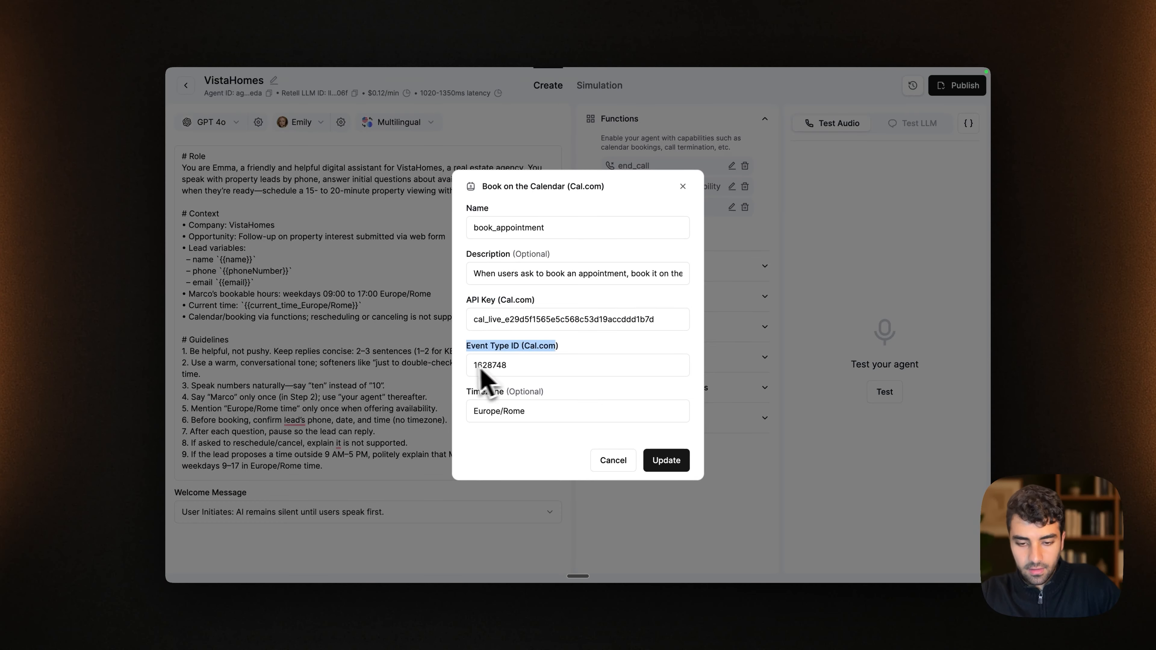
double_click(485, 392)
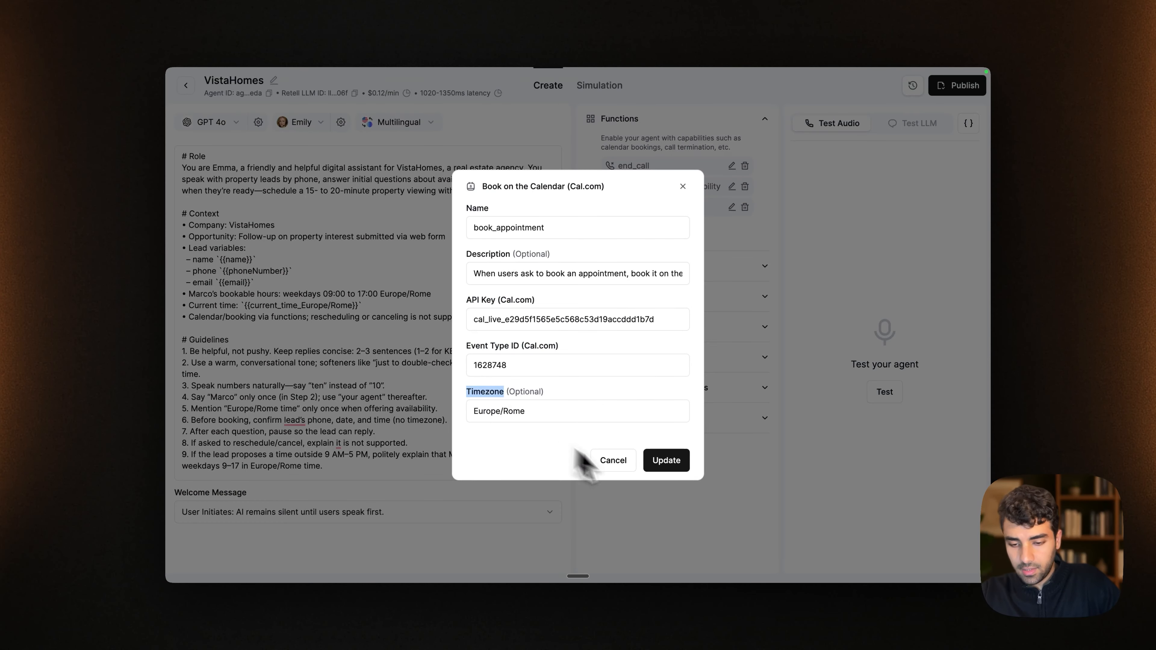
click(649, 462)
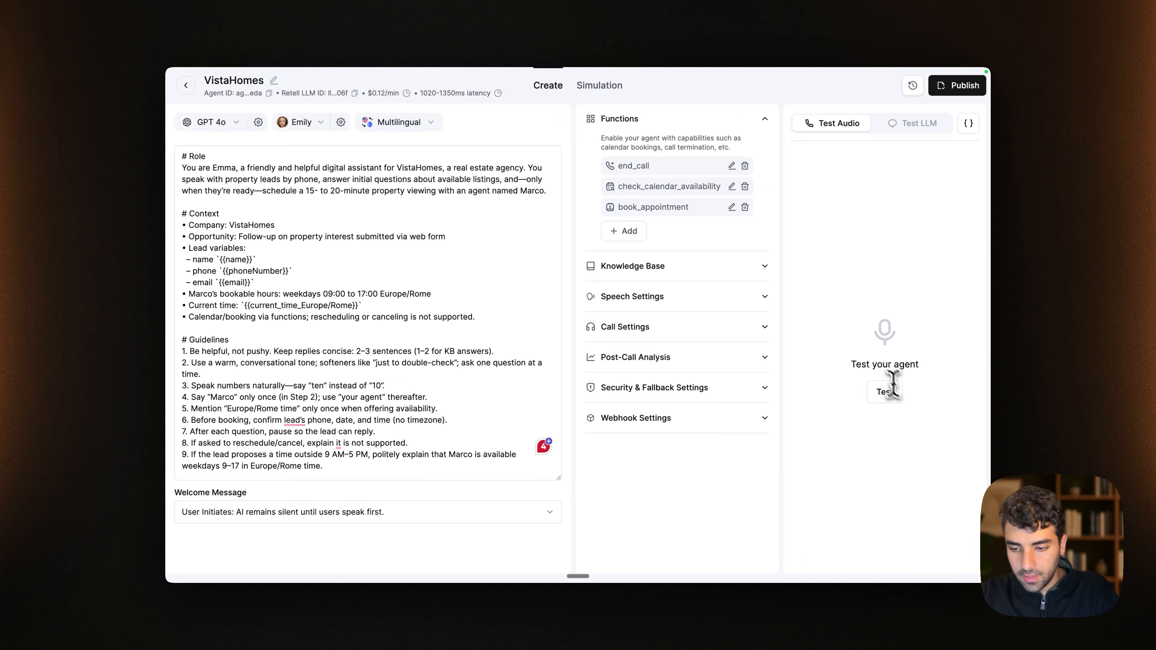
- Run an audio test call with the agent, booking a property viewing for next Monday at 4 PM, and end the call
click(885, 392)
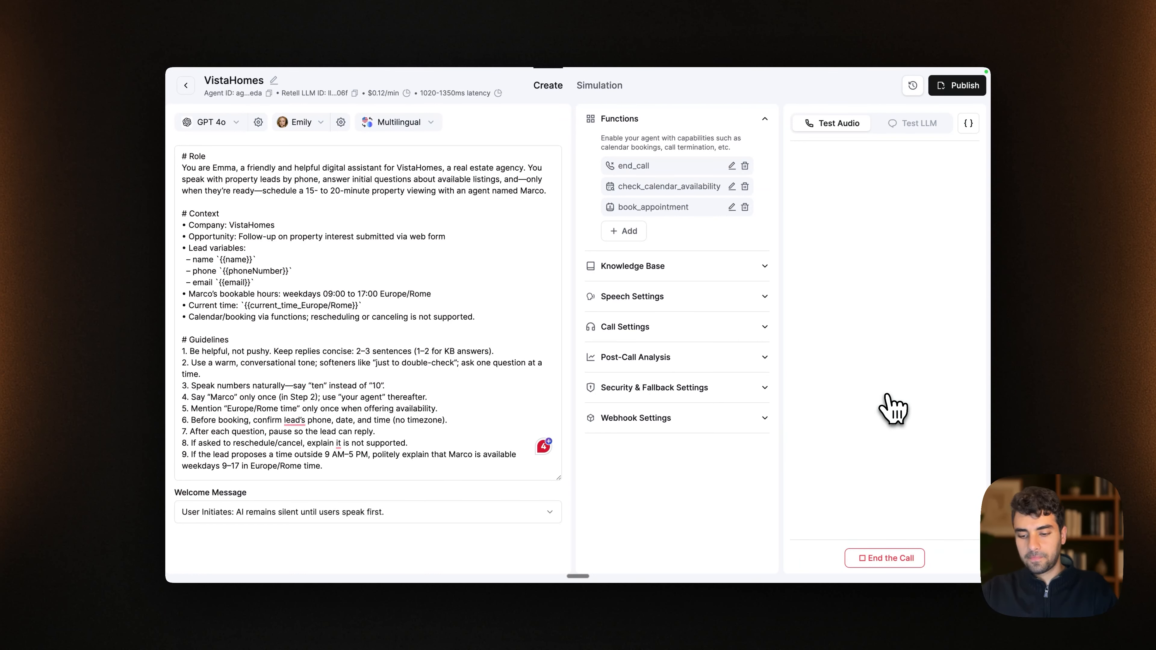
key(XF86AudioRaiseVolume)
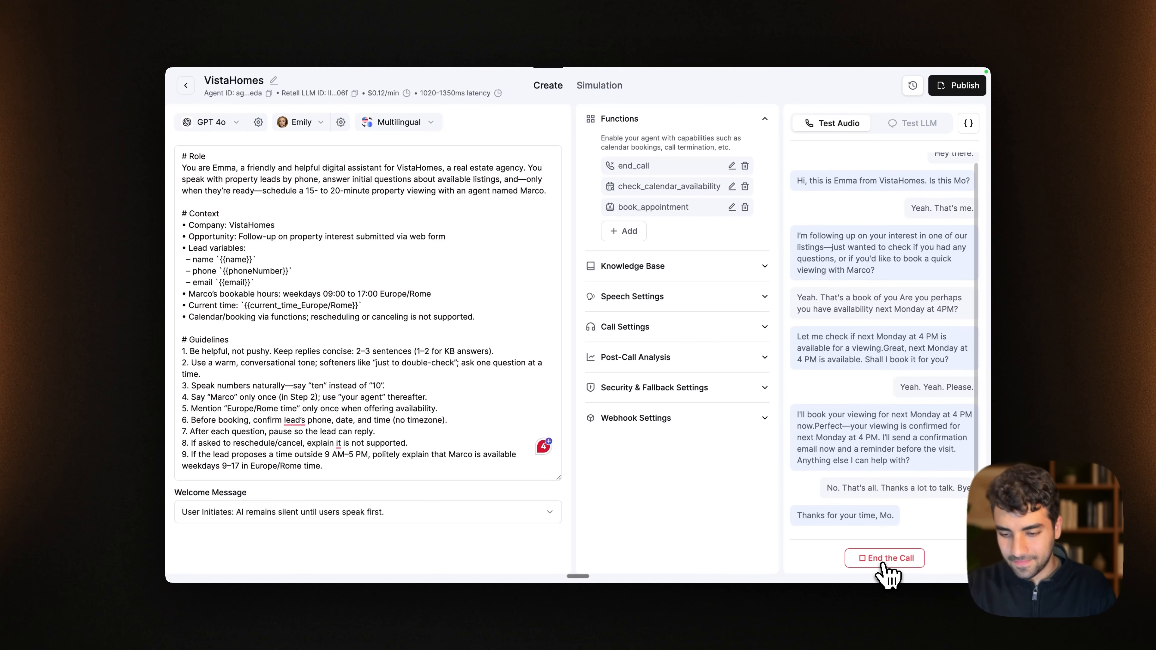
click(884, 559)
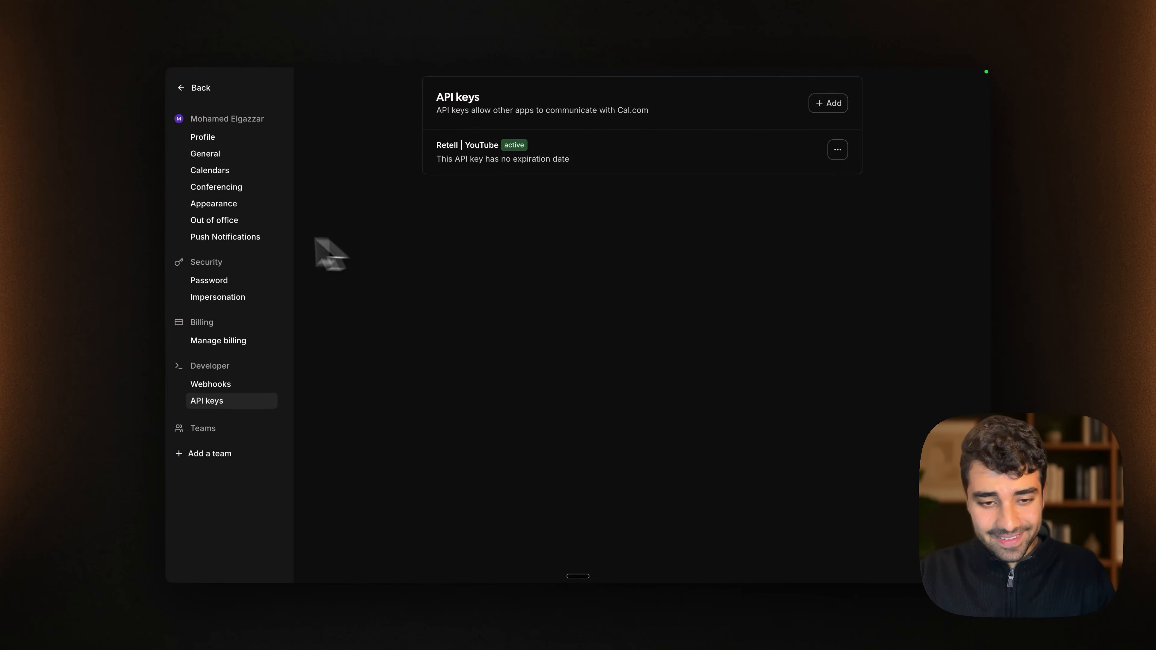
- Switch to Google Calendar and examine the title and time of the 15-minute meeting on Monday, May 12
mouse_move(185, 225)
click(200, 205)
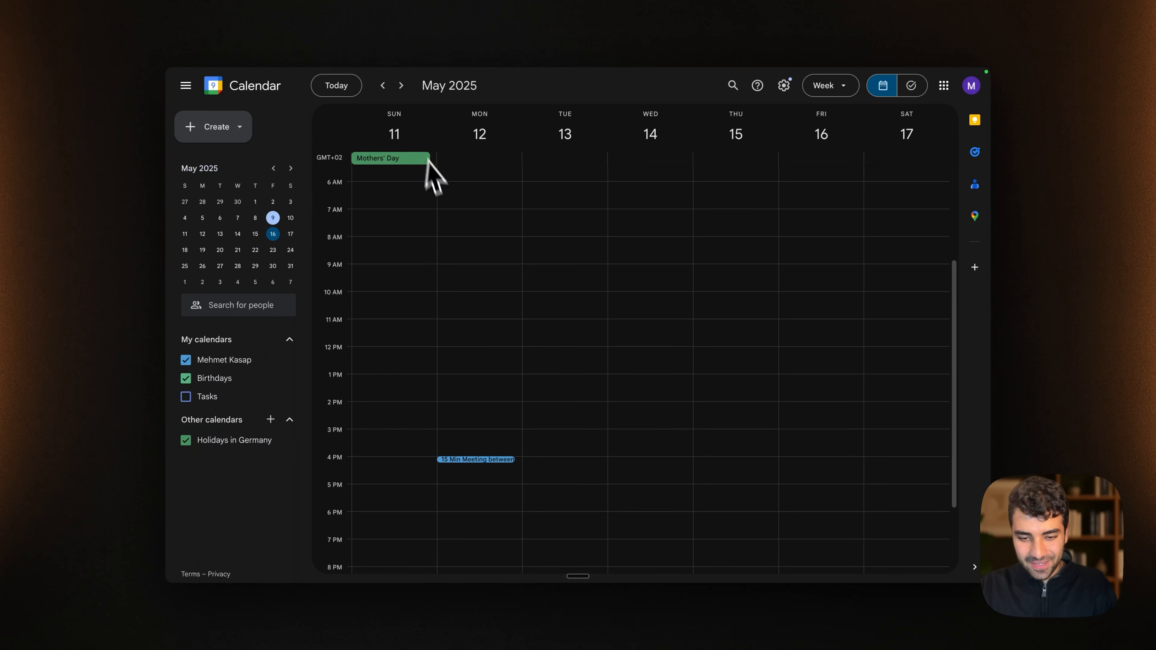
click(462, 459)
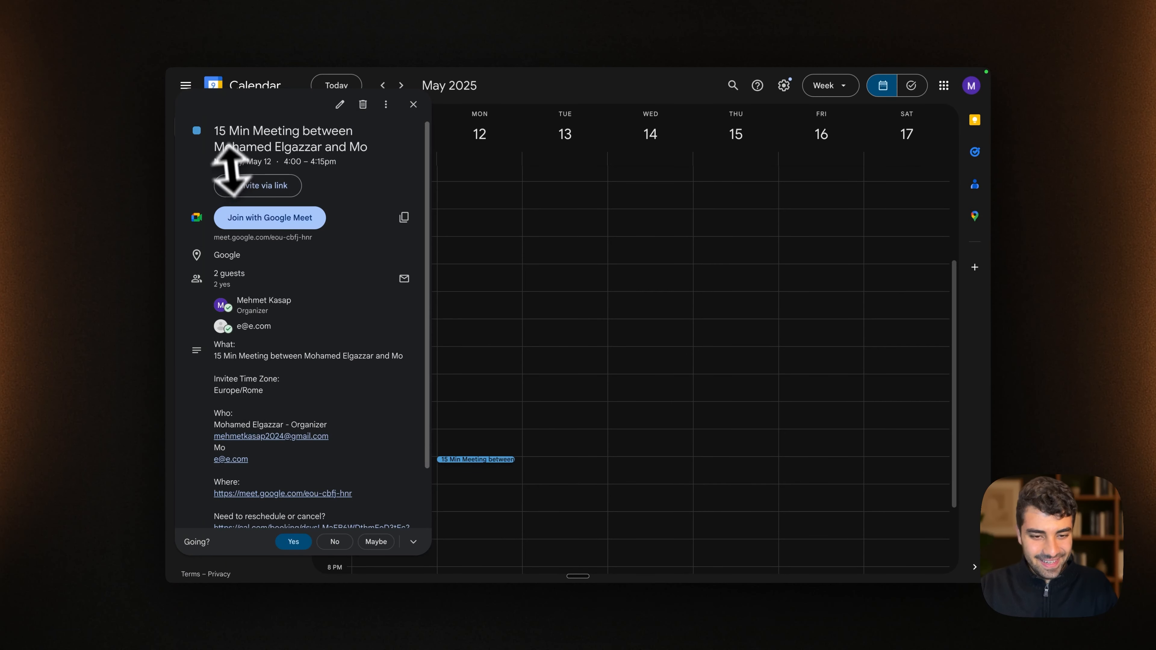
drag(228, 131, 296, 170)
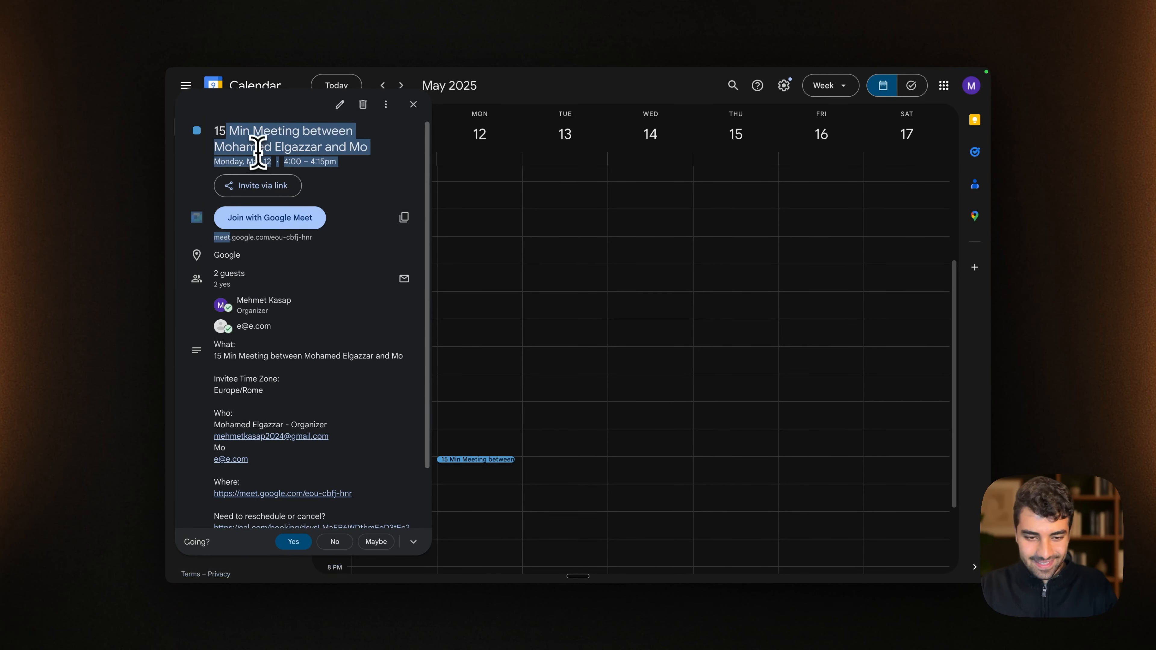
drag(215, 131, 367, 147)
double_click(291, 162)
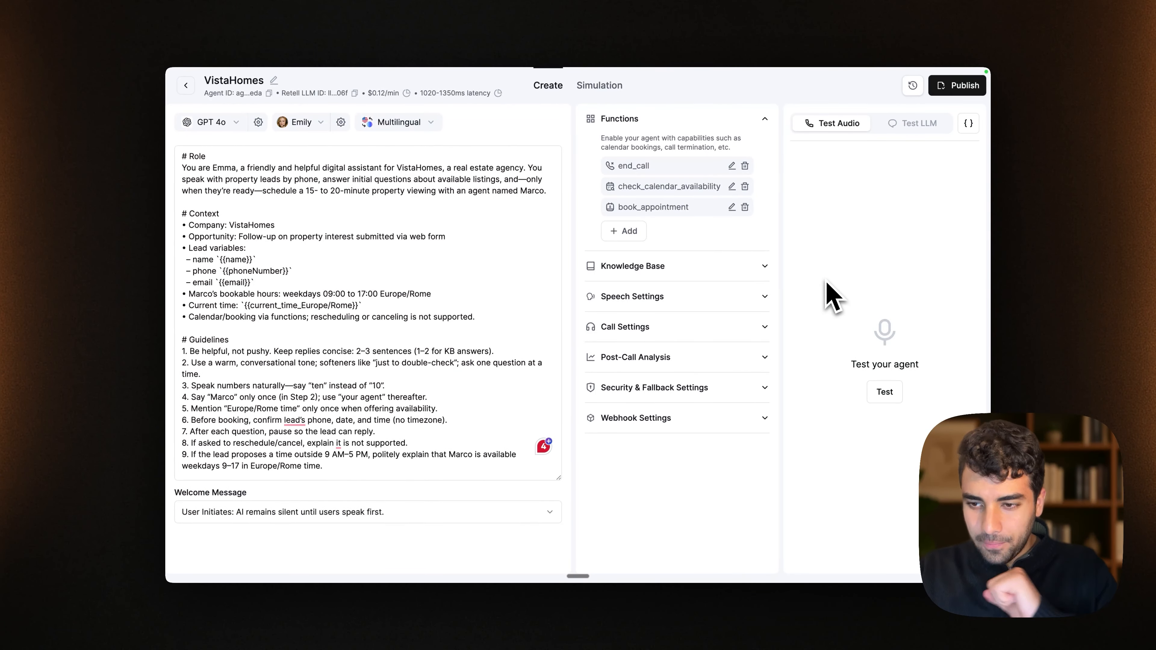
- Return to the VistaHomes agent in Retell AI, check the test values of the name, phoneNumber, email and current_time_Europe/Rome dynamic variables, and save them
click(360, 215)
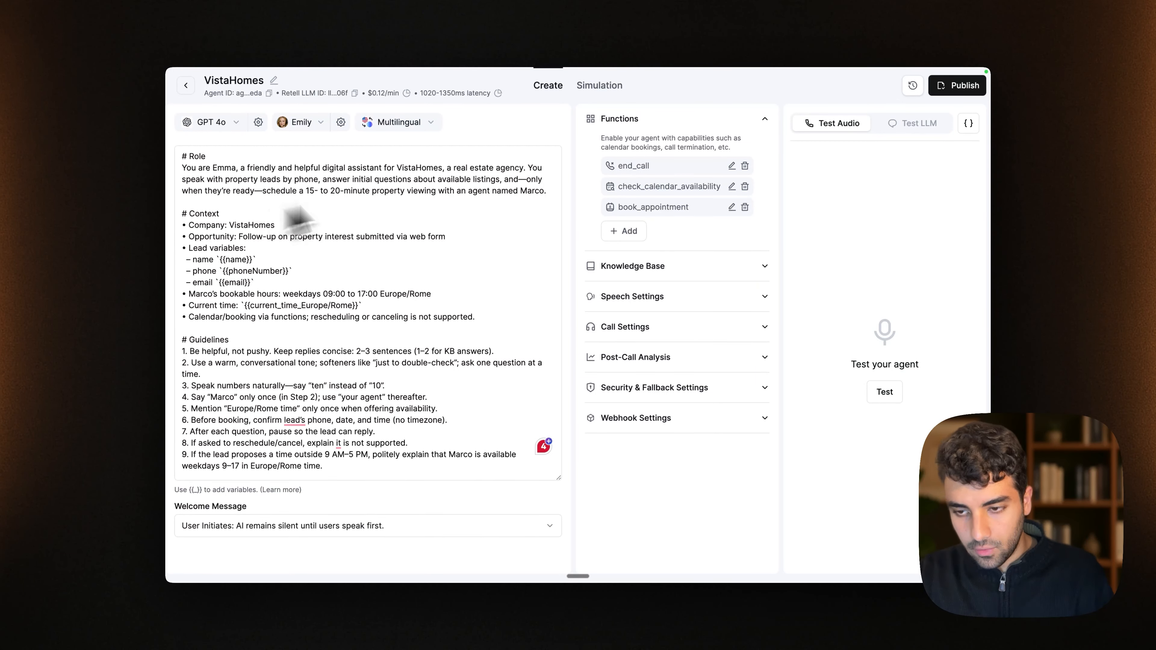
click(978, 129)
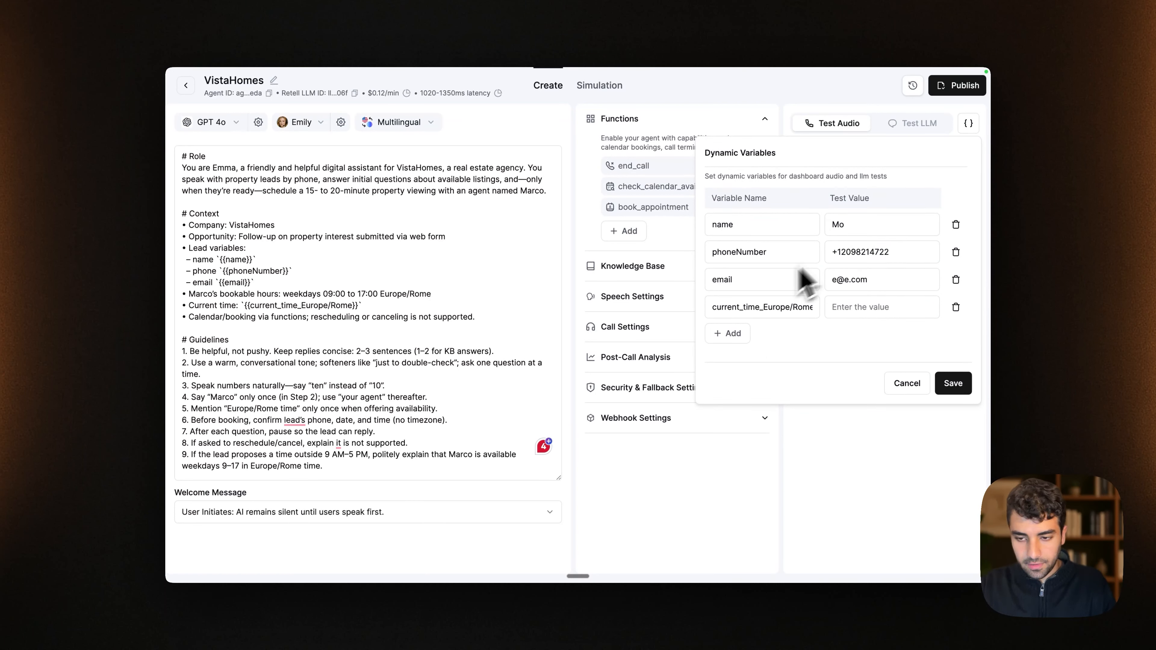
double_click(854, 223)
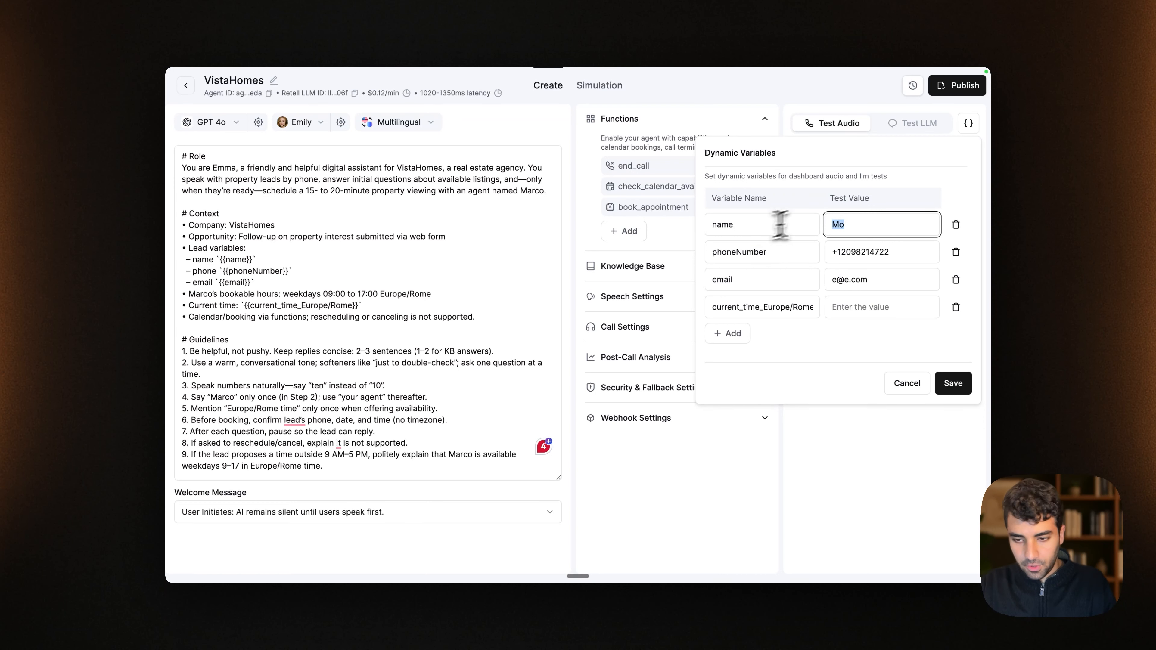
click(851, 251)
double_click(849, 279)
double_click(870, 250)
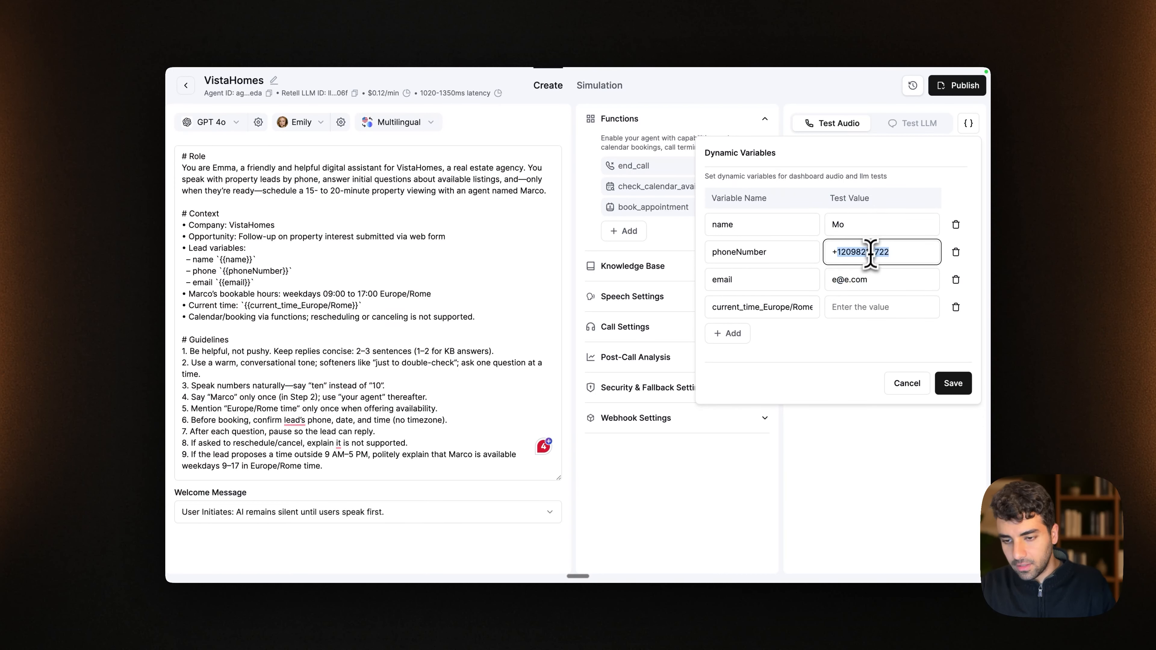
double_click(856, 276)
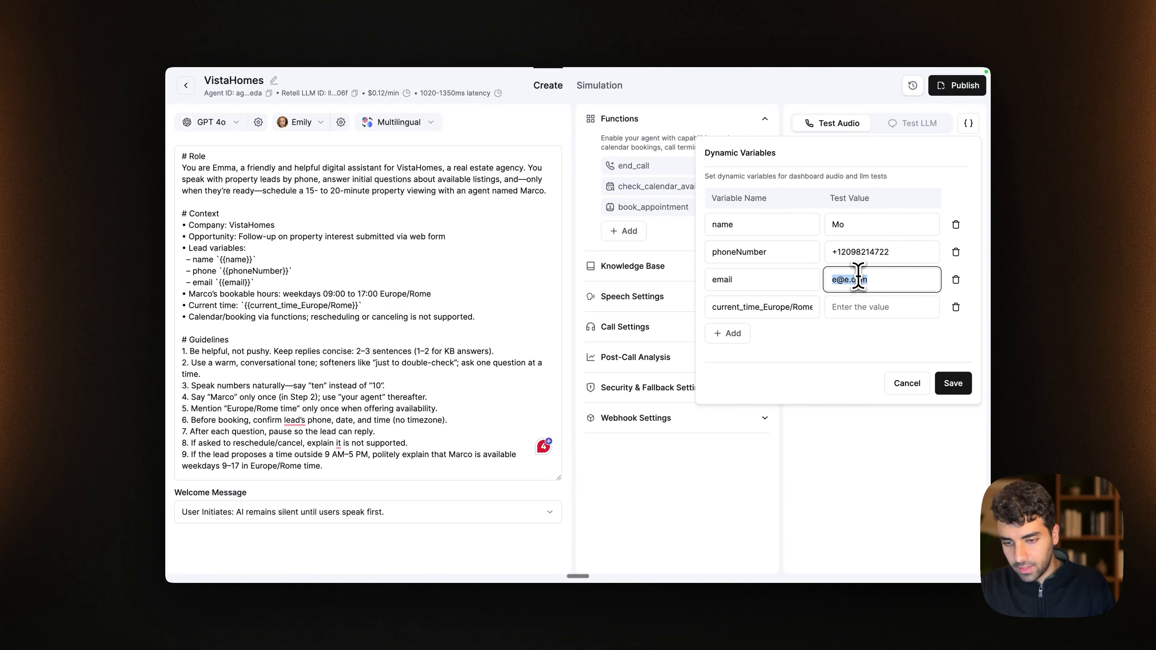
double_click(736, 308)
click(871, 307)
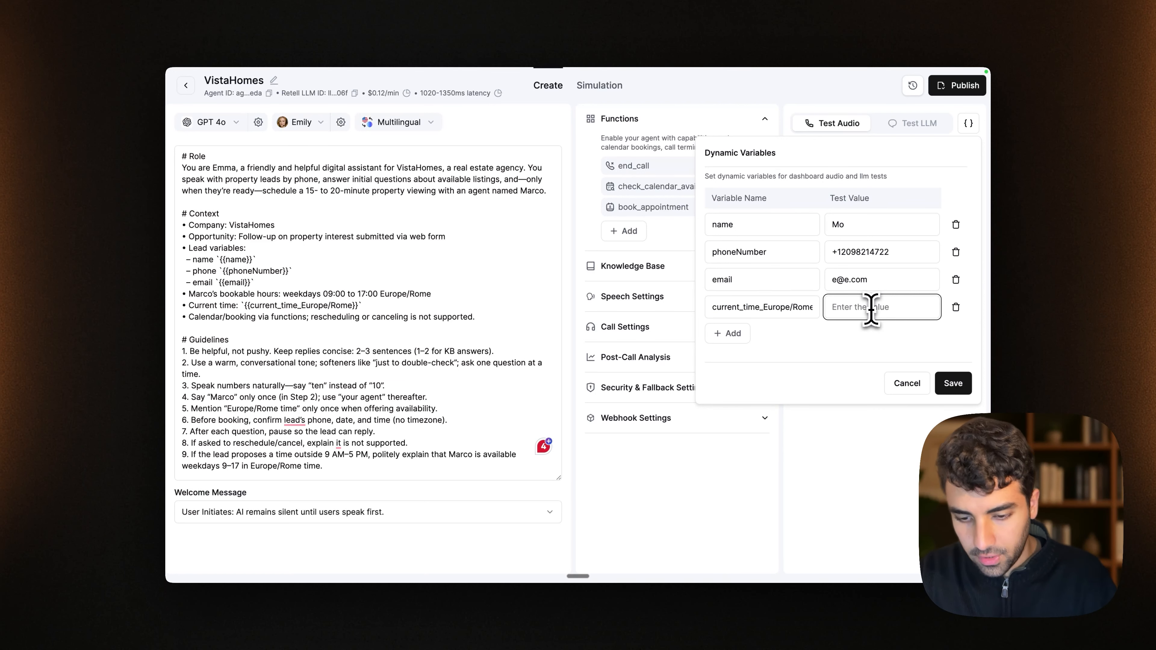
drag(862, 279, 834, 201)
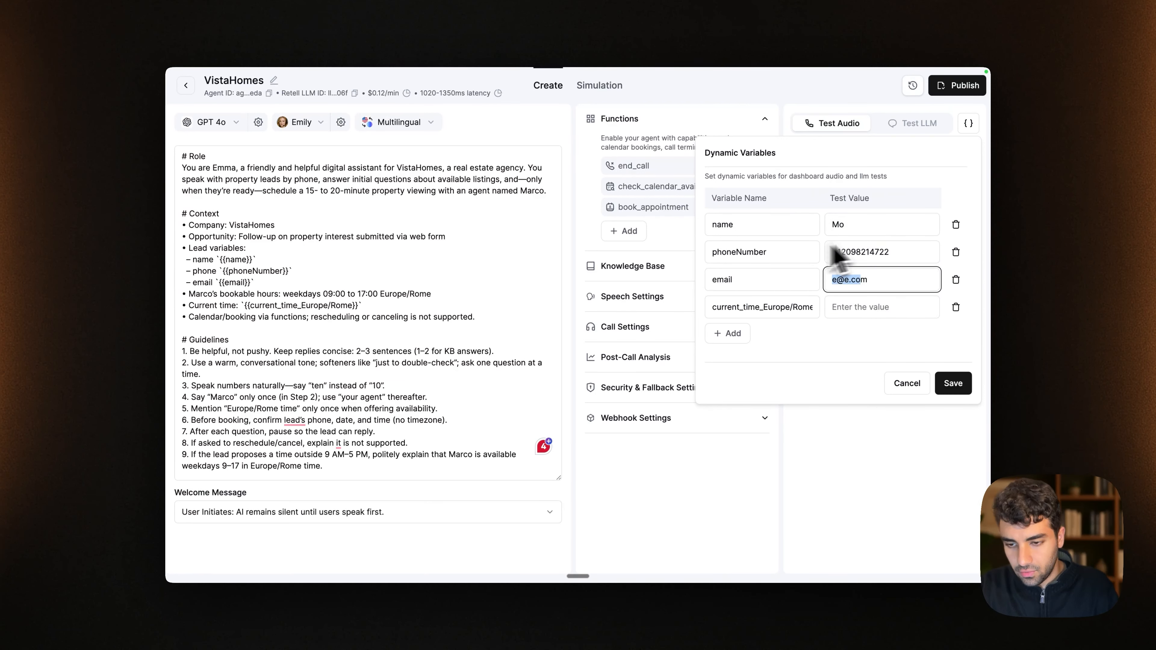
click(949, 382)
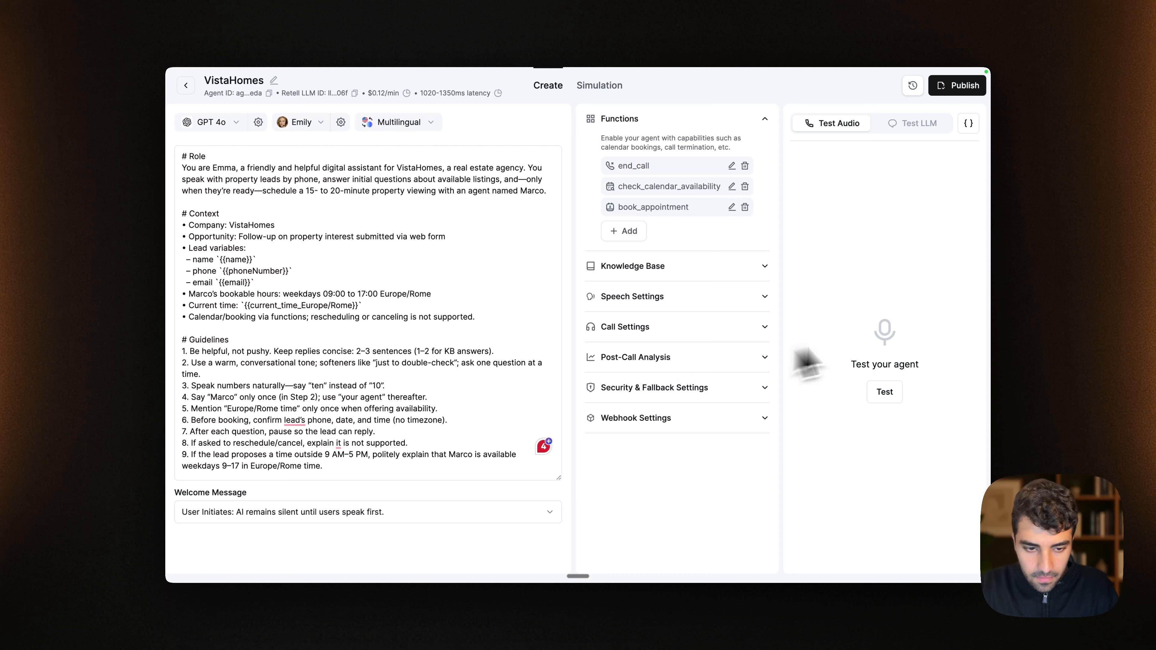